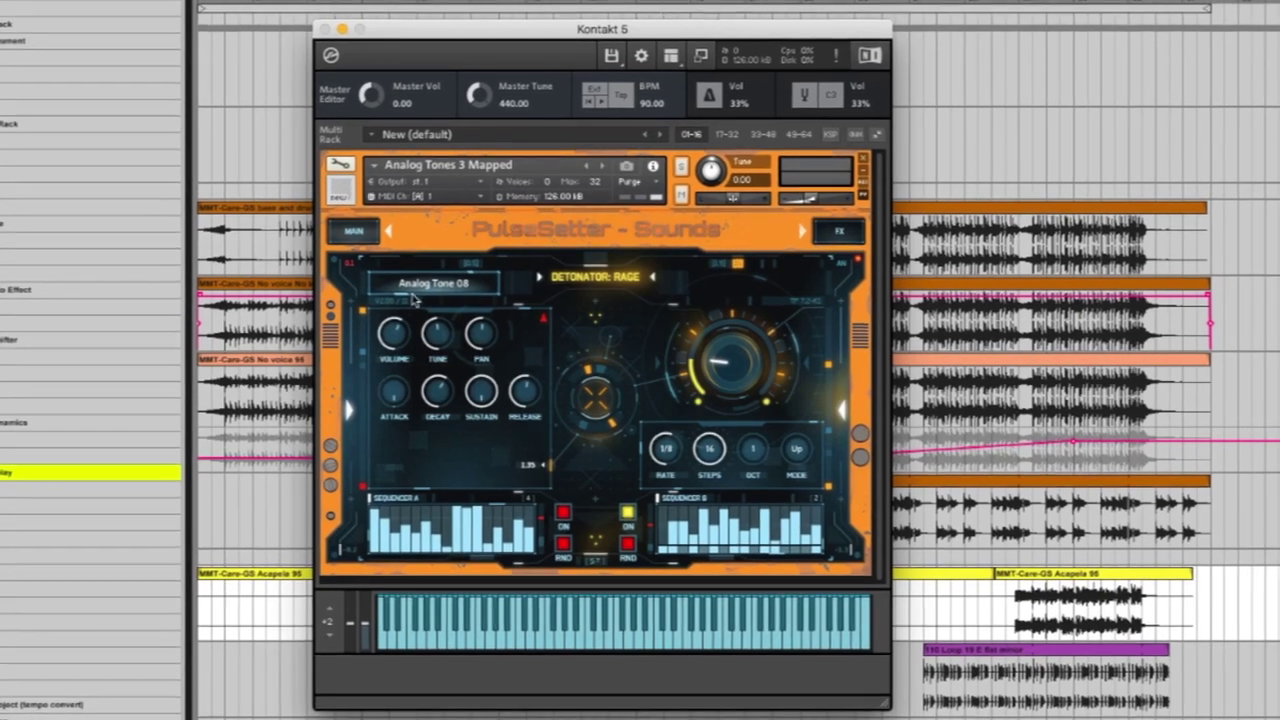
Choose Analog Tone 09 from the analog tones list for the layer.
{"action": "left_click", "coordinate": [426, 280]}
{"action": "left_click", "coordinate": [421, 444]}
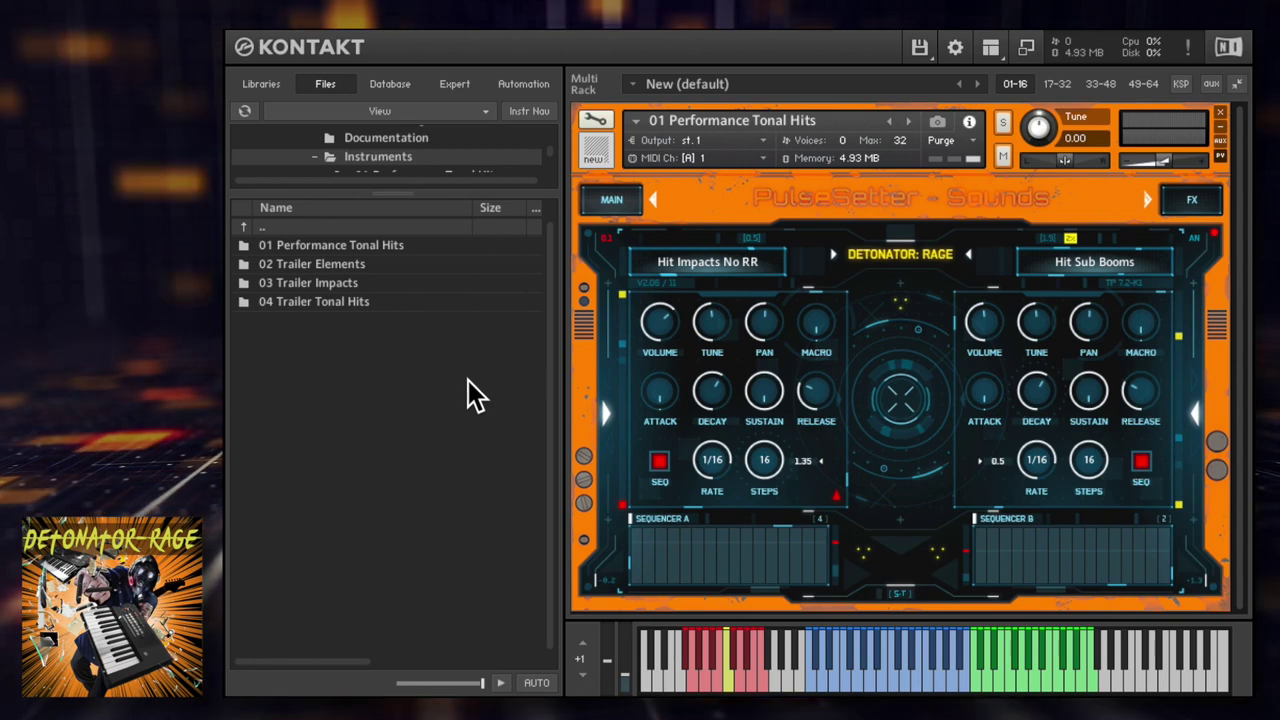
Open the 01 Performance Tonal Hits folder and check both layer sound lists without changing them.
{"action": "double_click", "coordinate": [317, 244]}
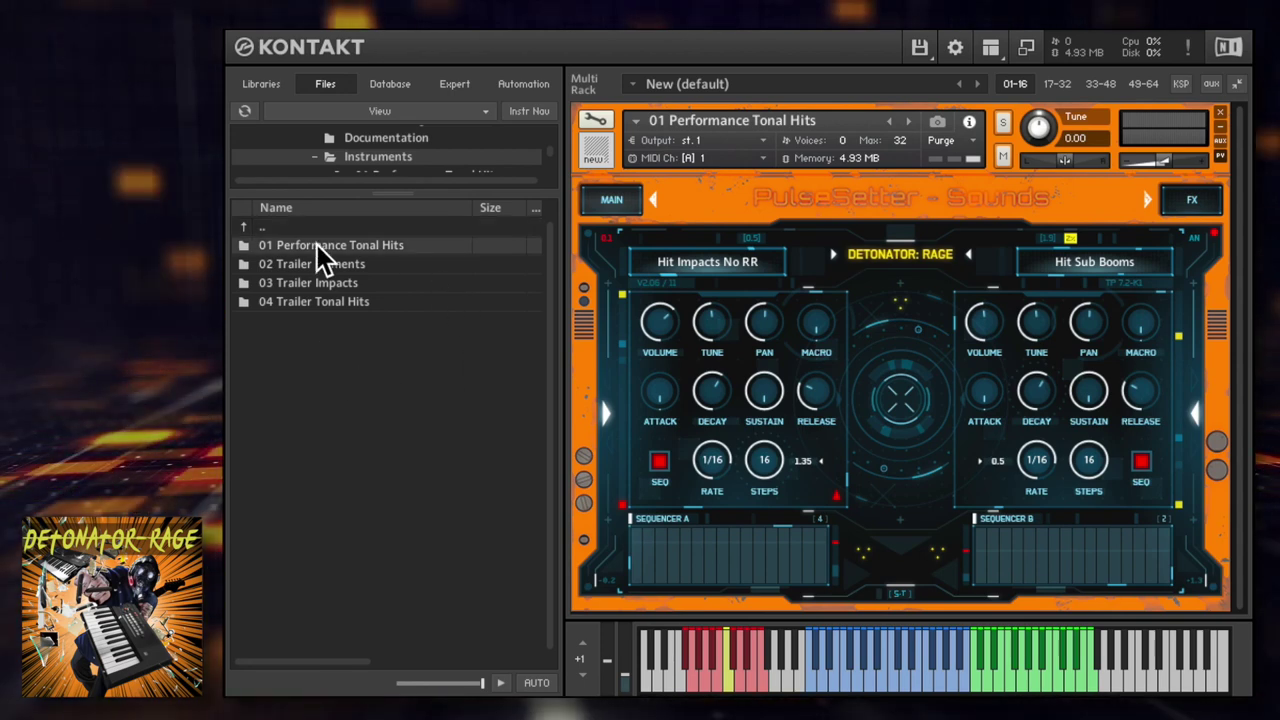
{"action": "left_click", "coordinate": [316, 244]}
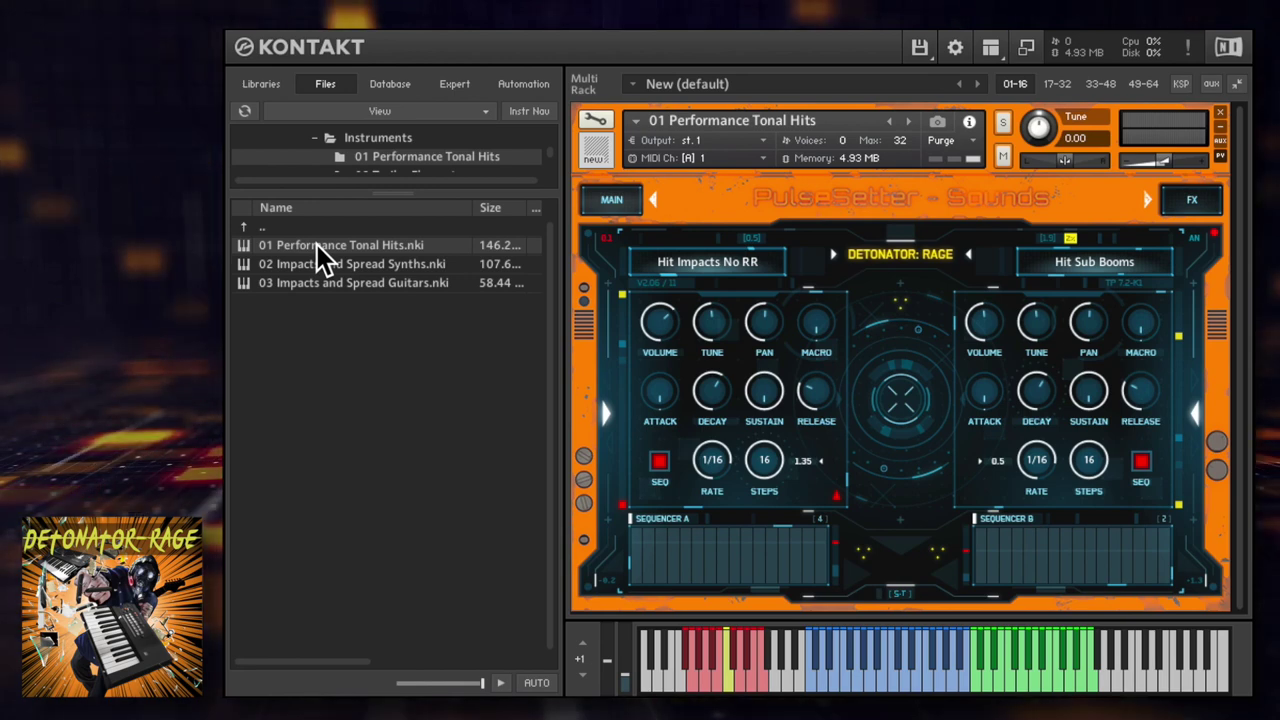
{"action": "left_click", "coordinate": [680, 263]}
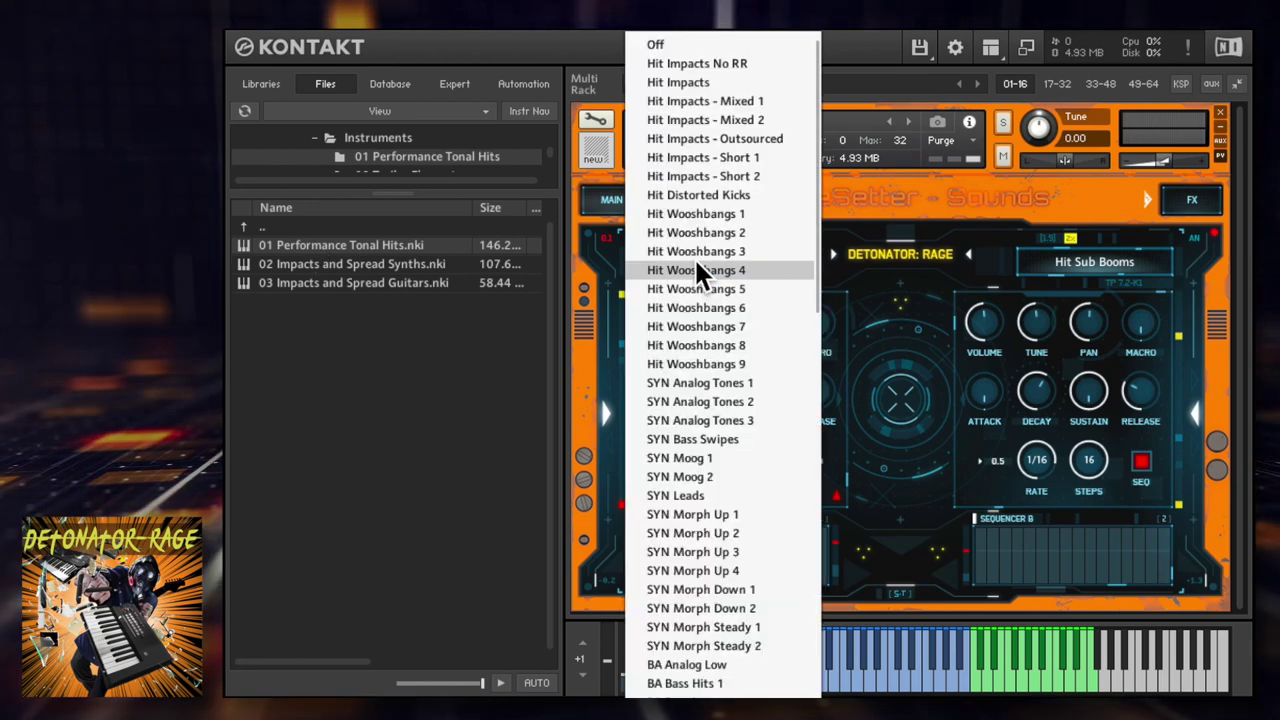
{"action": "left_click", "coordinate": [1086, 258]}
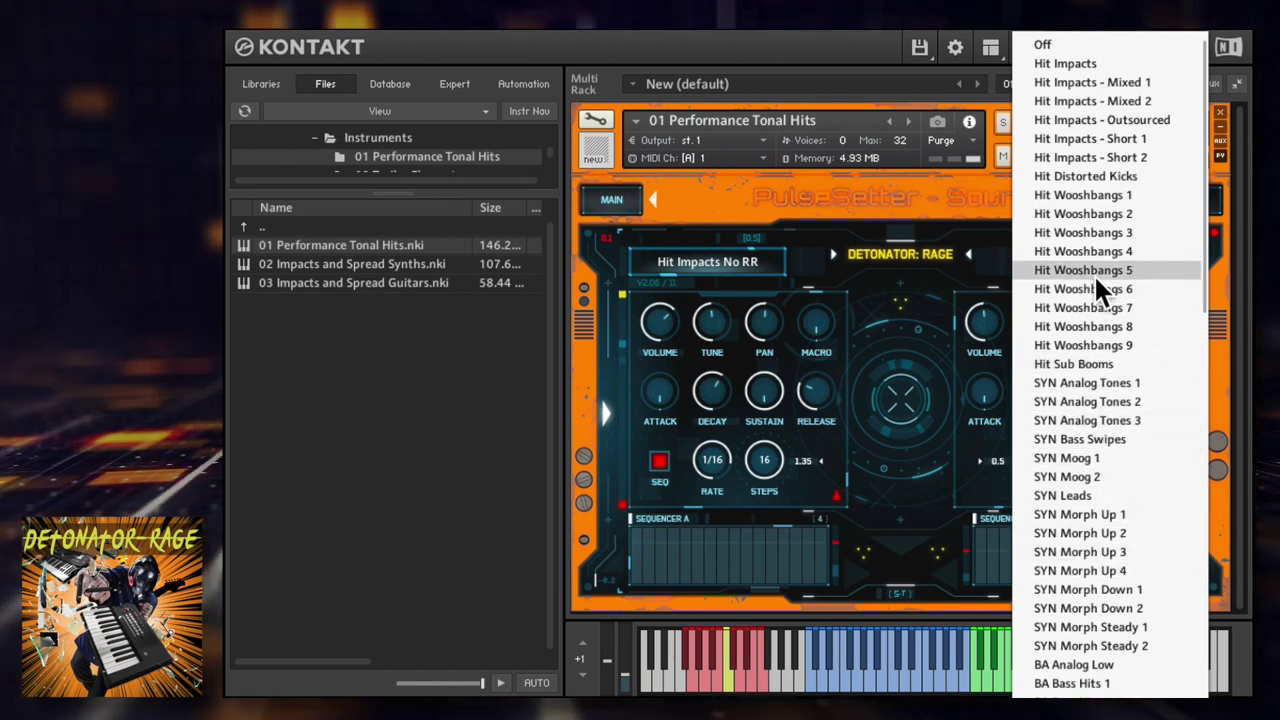
{"action": "left_click", "coordinate": [877, 283]}
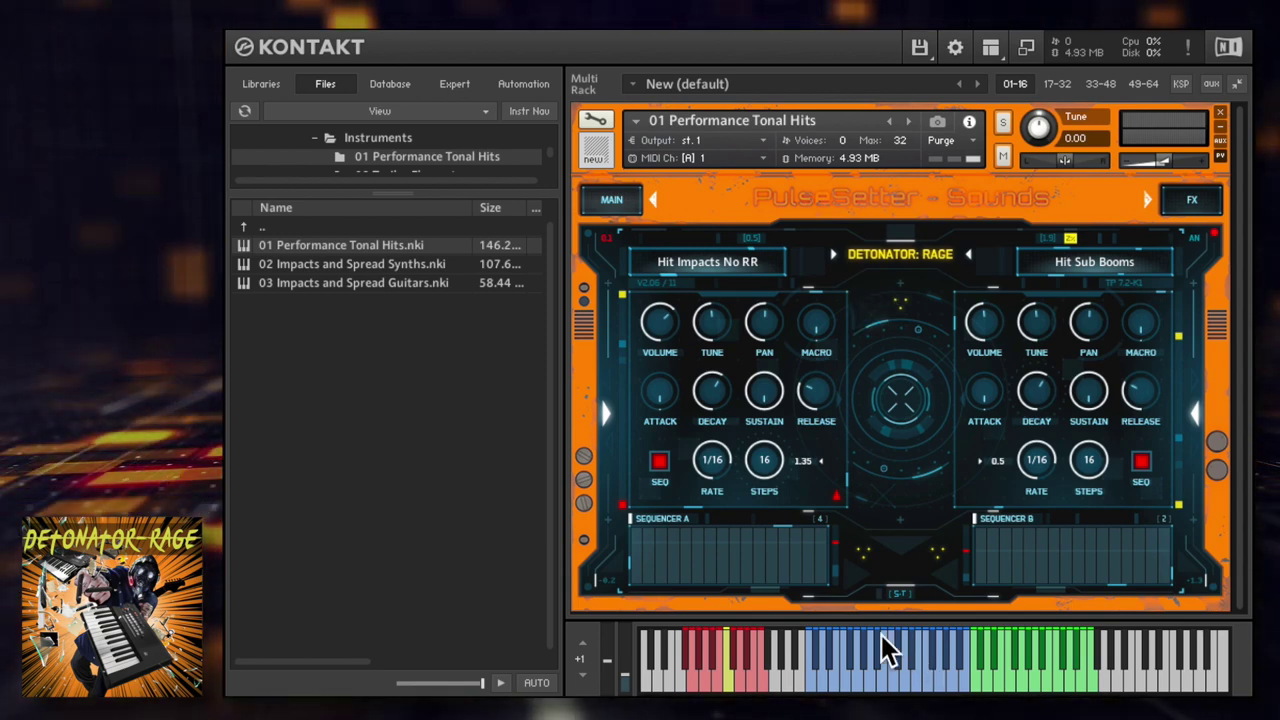
Audition the layers by playing notes in the blue and green key ranges.
{"action": "left_click", "coordinate": [858, 672]}
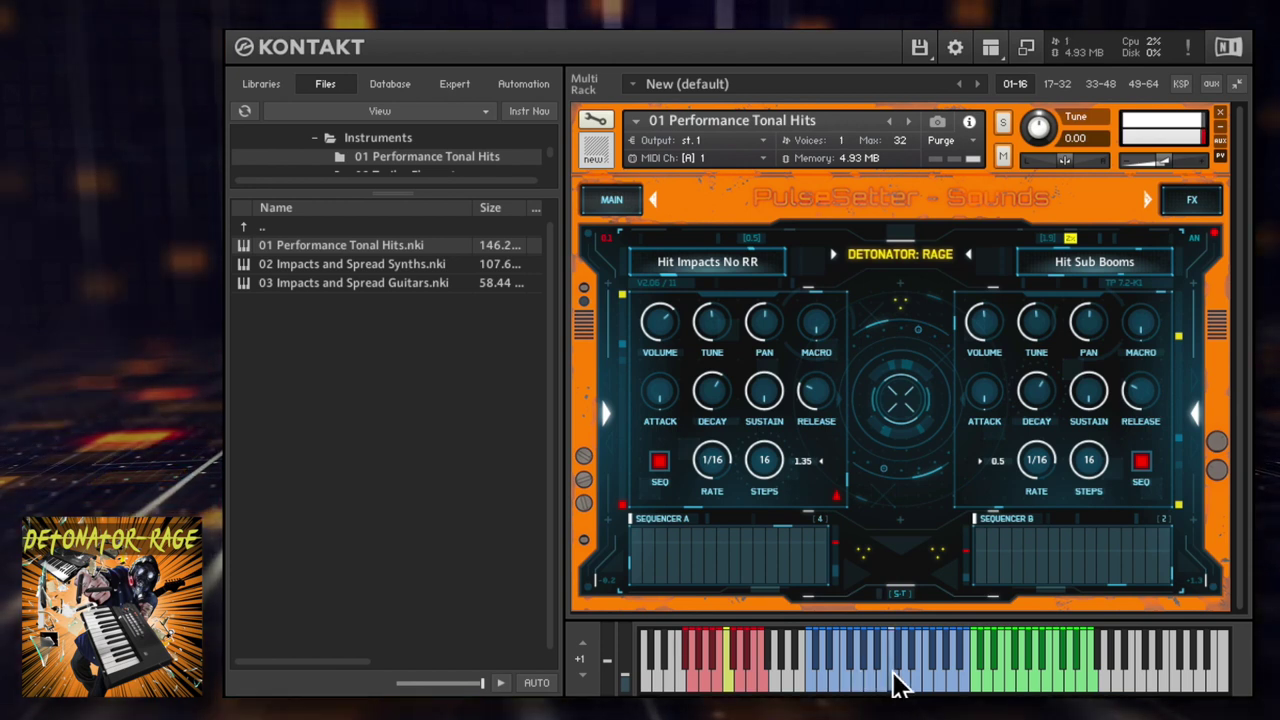
{"action": "left_click", "coordinate": [929, 683]}
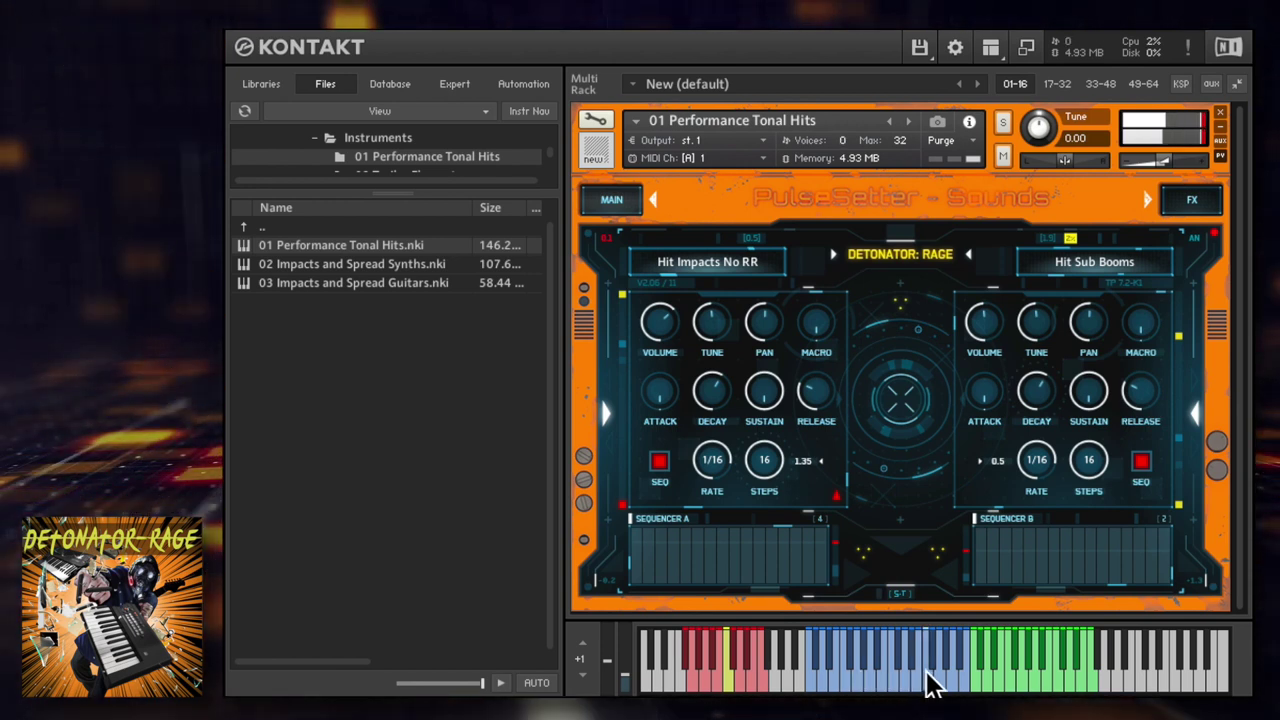
{"action": "left_click", "coordinate": [1015, 687]}
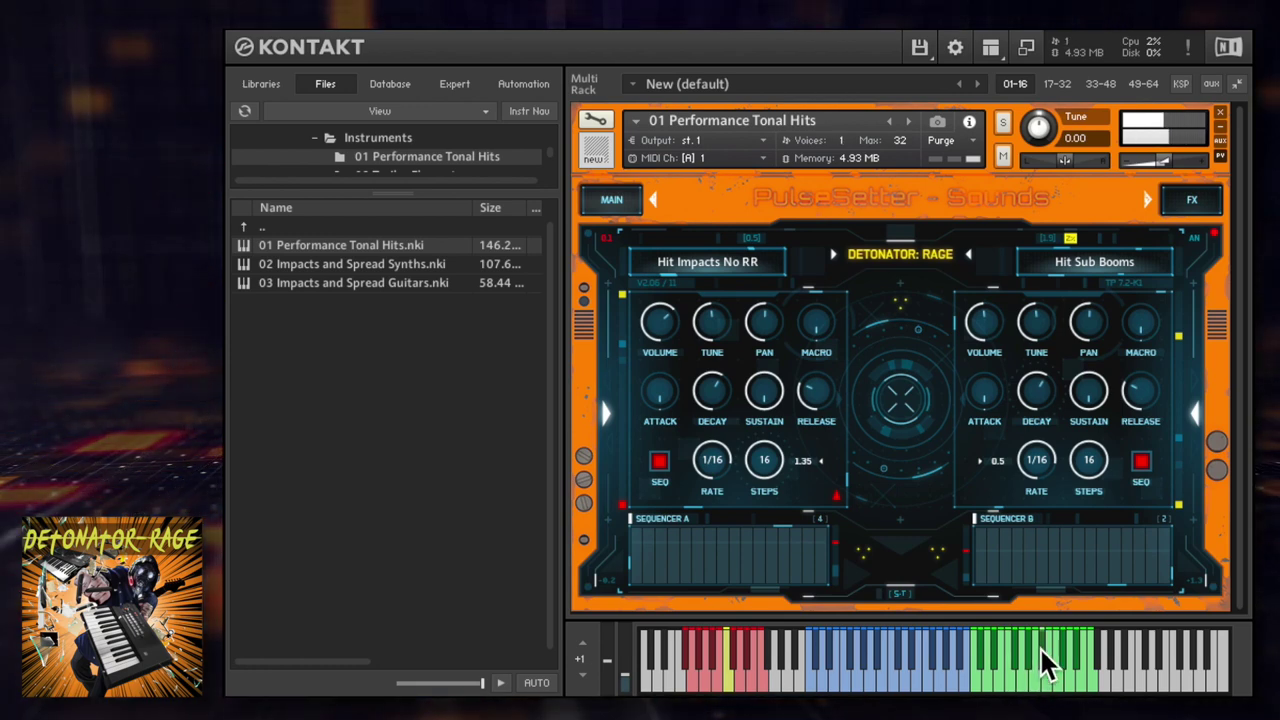
{"action": "left_click", "coordinate": [1071, 686]}
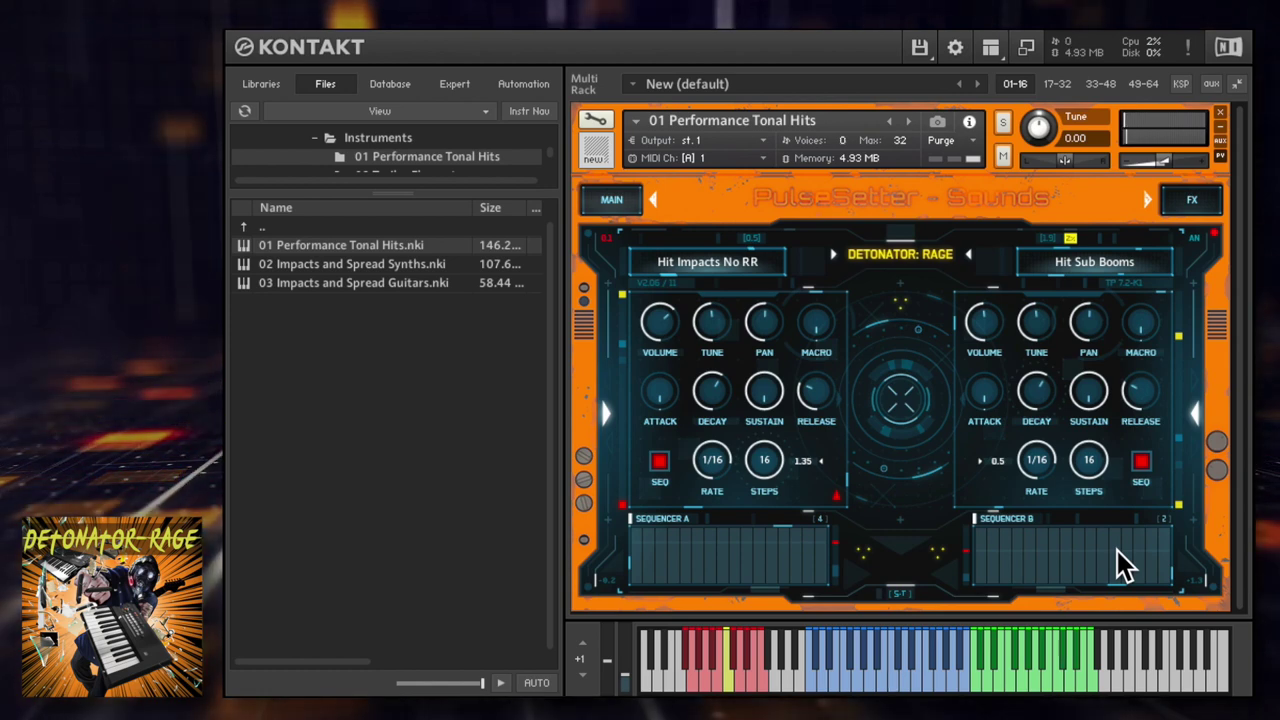
Try Hit Distorted Kicks and SYN Morph Up 3, ending with SYN Analog Tones 1 and GTR Guitar Hits.
{"action": "left_click", "coordinate": [732, 263]}
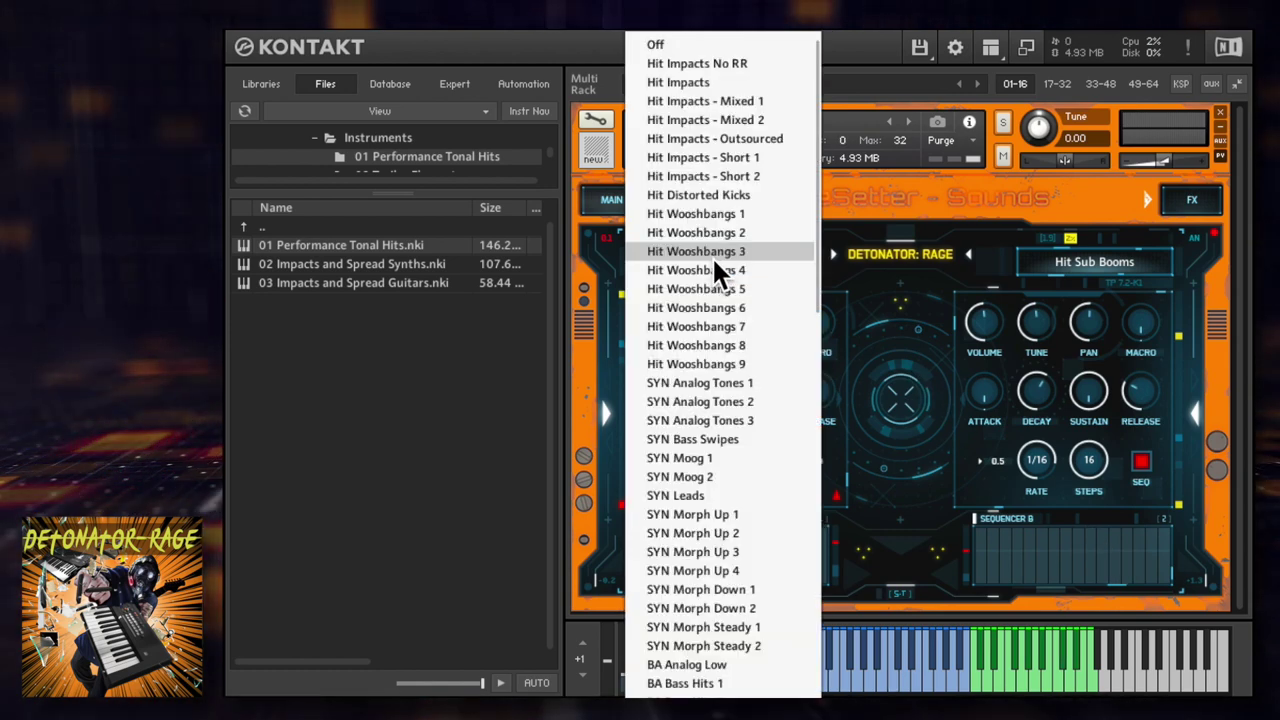
{"action": "left_click", "coordinate": [710, 194]}
{"action": "left_click", "coordinate": [1059, 262]}
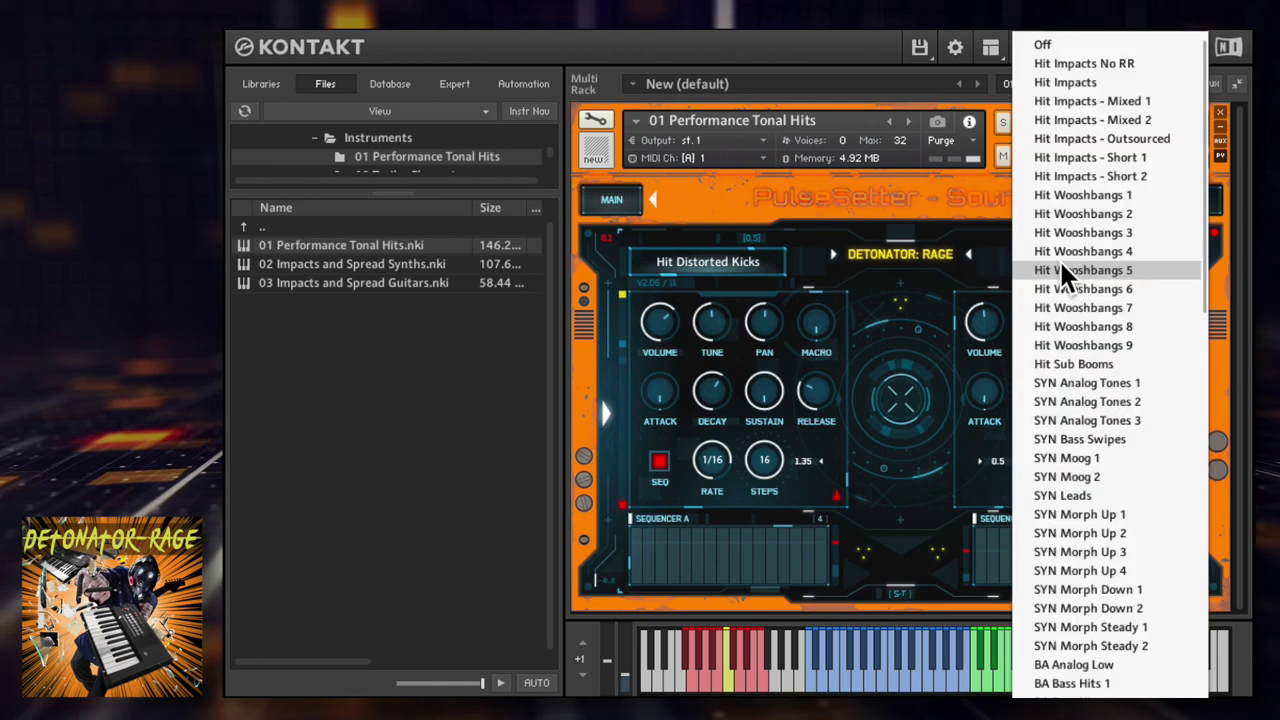
{"action": "left_click", "coordinate": [1099, 551]}
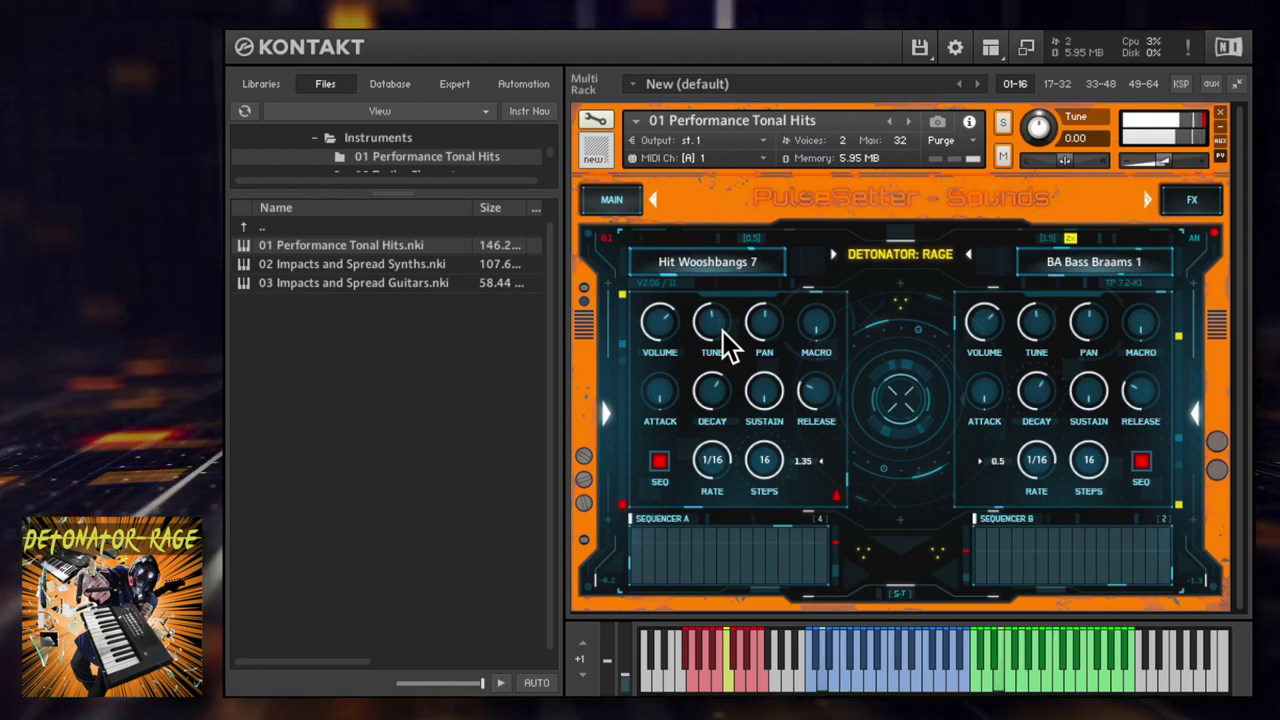
{"action": "left_click", "coordinate": [900, 398]}
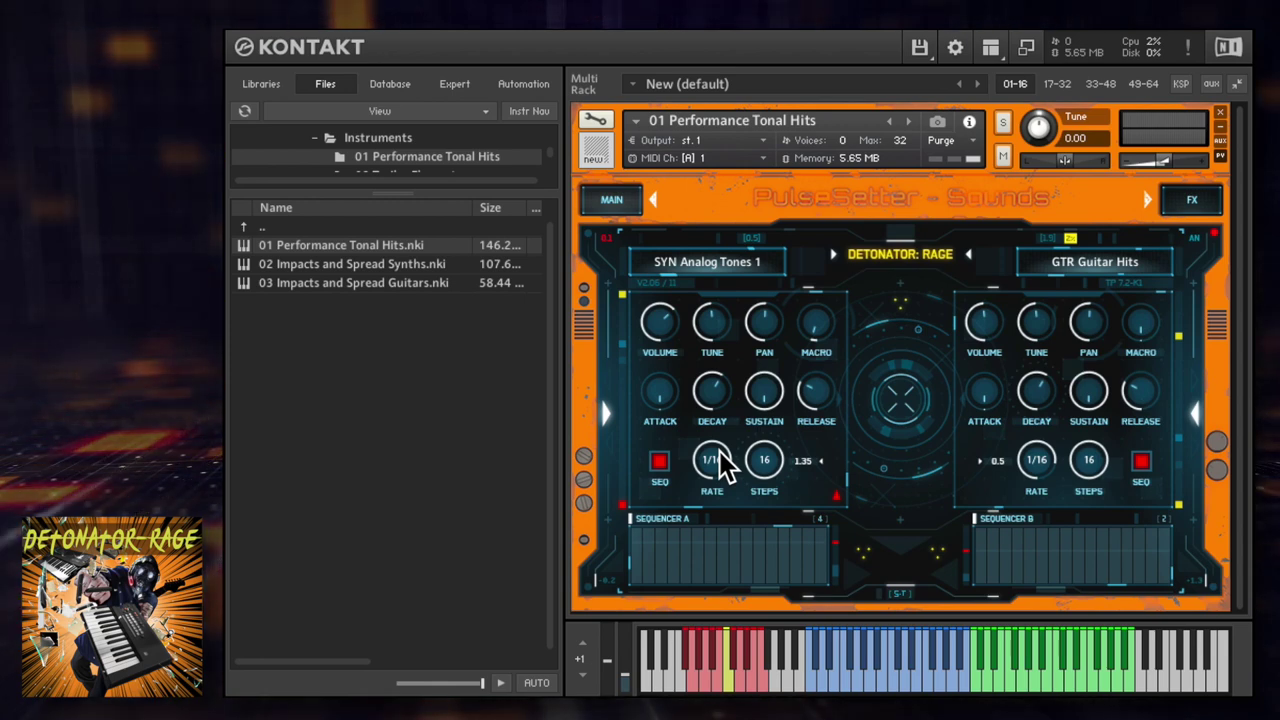
Play four notes on the new layers and lower the left layer's volume slightly.
{"action": "left_click", "coordinate": [725, 683]}
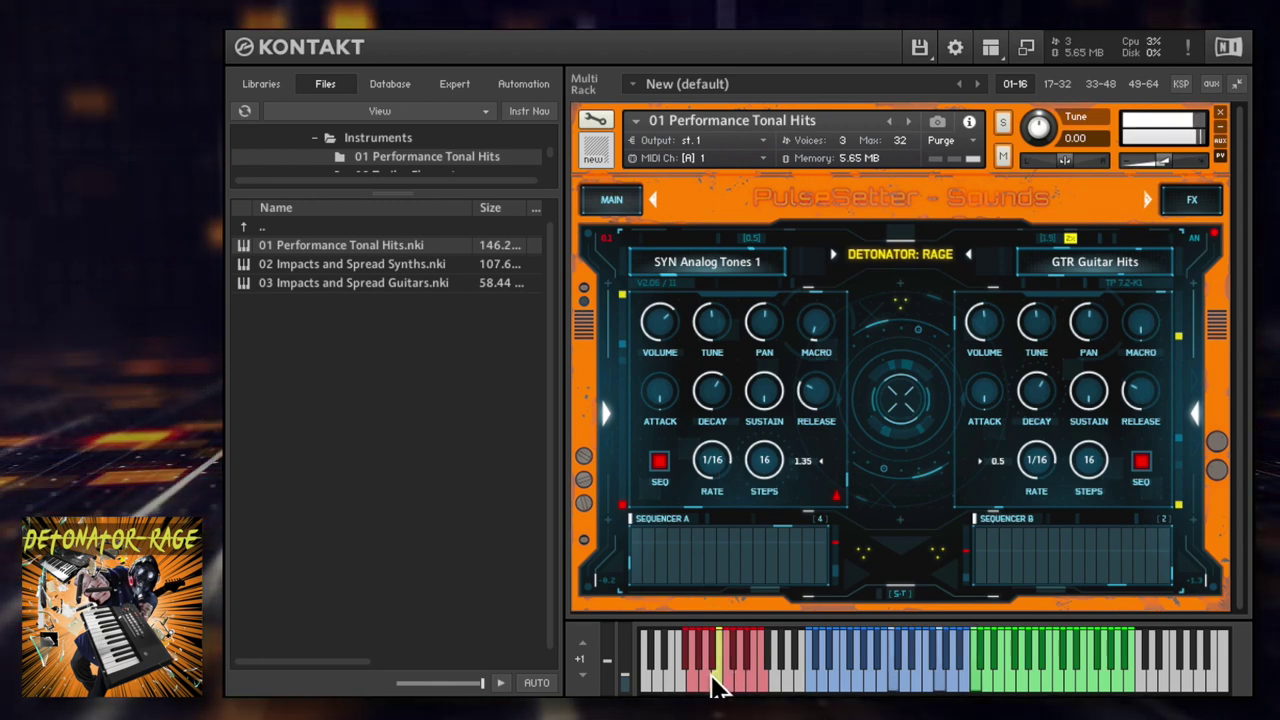
{"action": "left_click", "coordinate": [704, 683]}
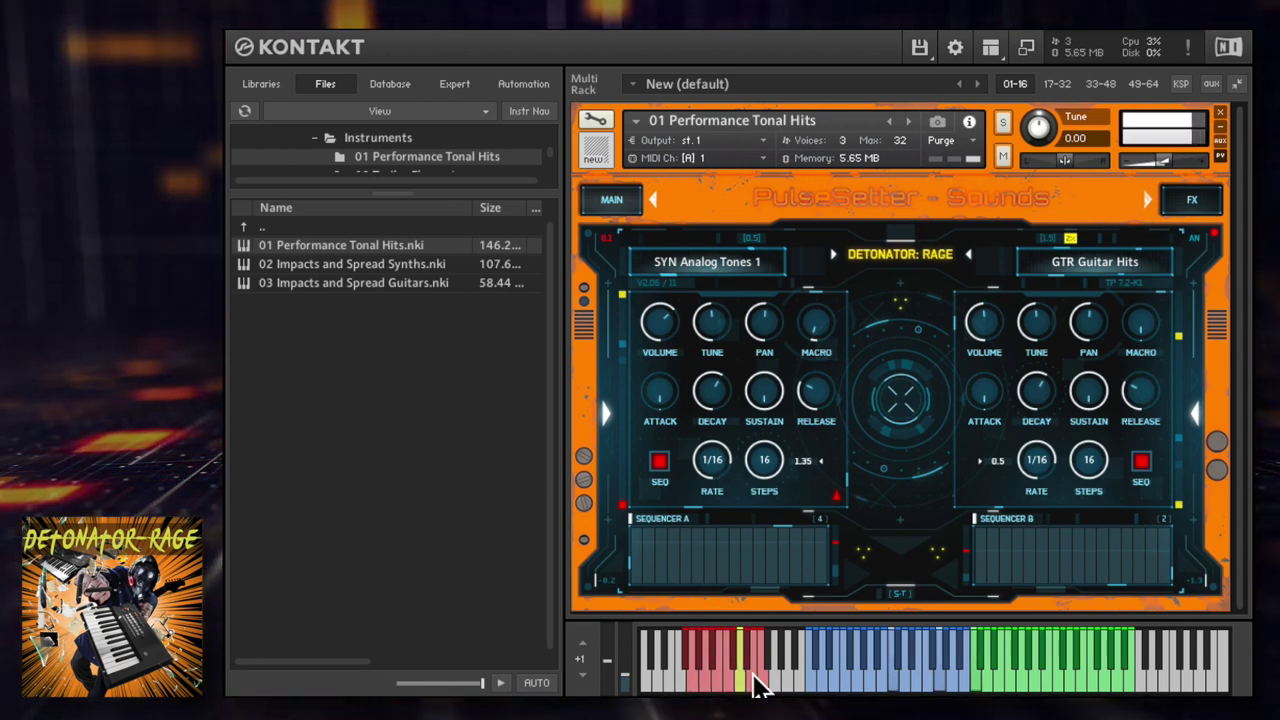
{"action": "left_click", "coordinate": [755, 684]}
{"action": "left_click", "coordinate": [729, 686]}
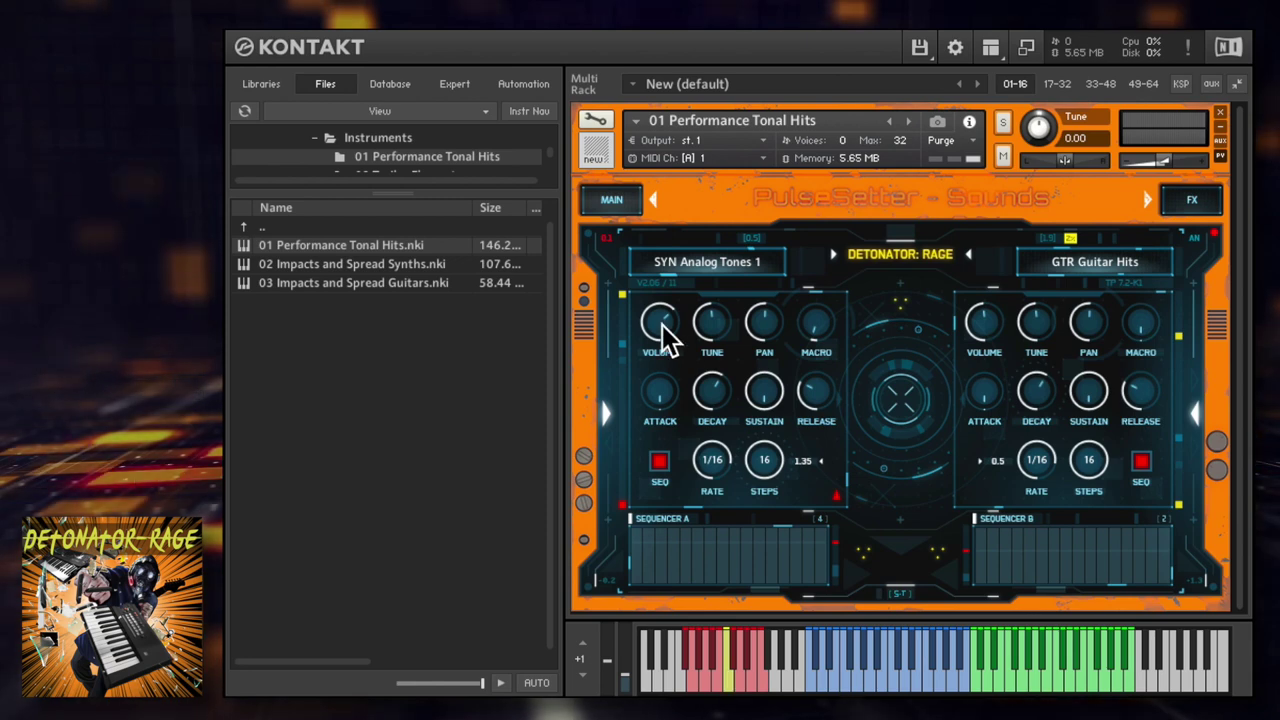
{"action": "left_click_drag", "start_coordinate": [662, 340], "coordinate": [662, 347]}
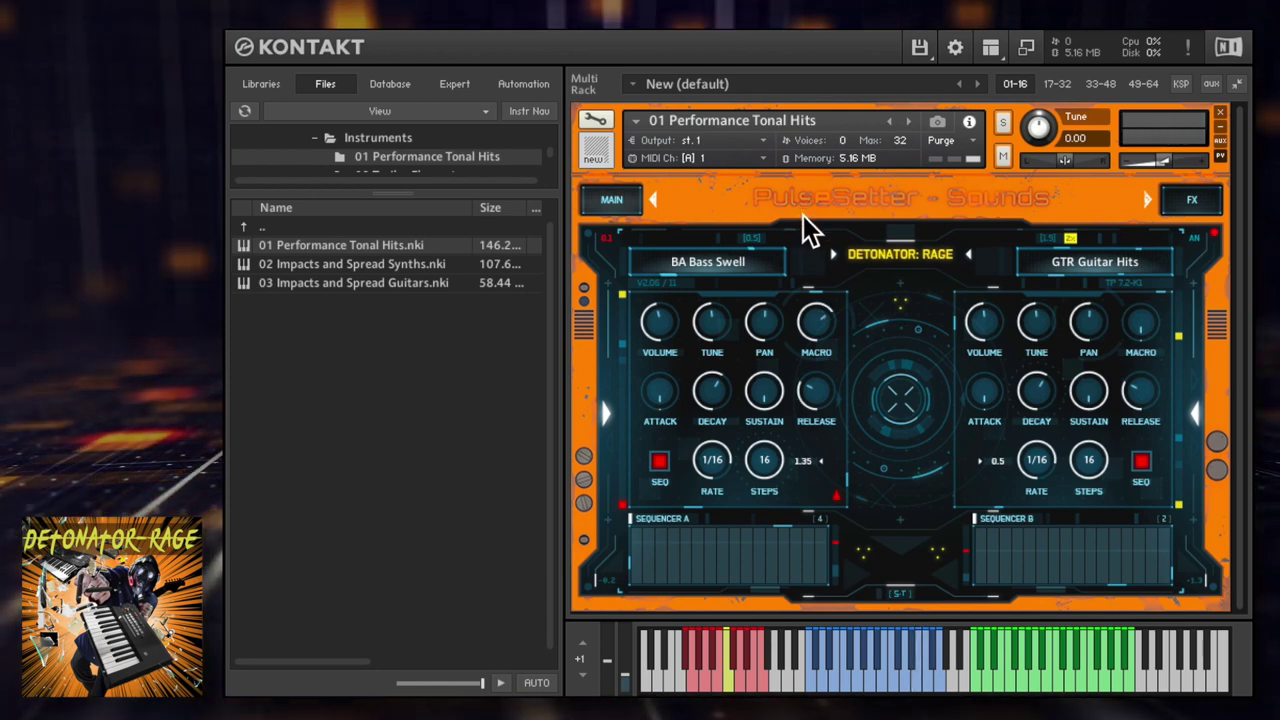
Enable the left layer's Sequencer A, draw a 16-step pattern, and set its rate to 1/32.
{"action": "left_click", "coordinate": [659, 461]}
{"action": "mouse_move", "coordinate": [666, 548]}
{"action": "left_mouse_down"}
{"action": "mouse_move", "coordinate": [718, 566]}
{"action": "mouse_move", "coordinate": [758, 542]}
{"action": "mouse_move", "coordinate": [782, 566]}
{"action": "mouse_move", "coordinate": [835, 537]}
{"action": "left_mouse_up"}
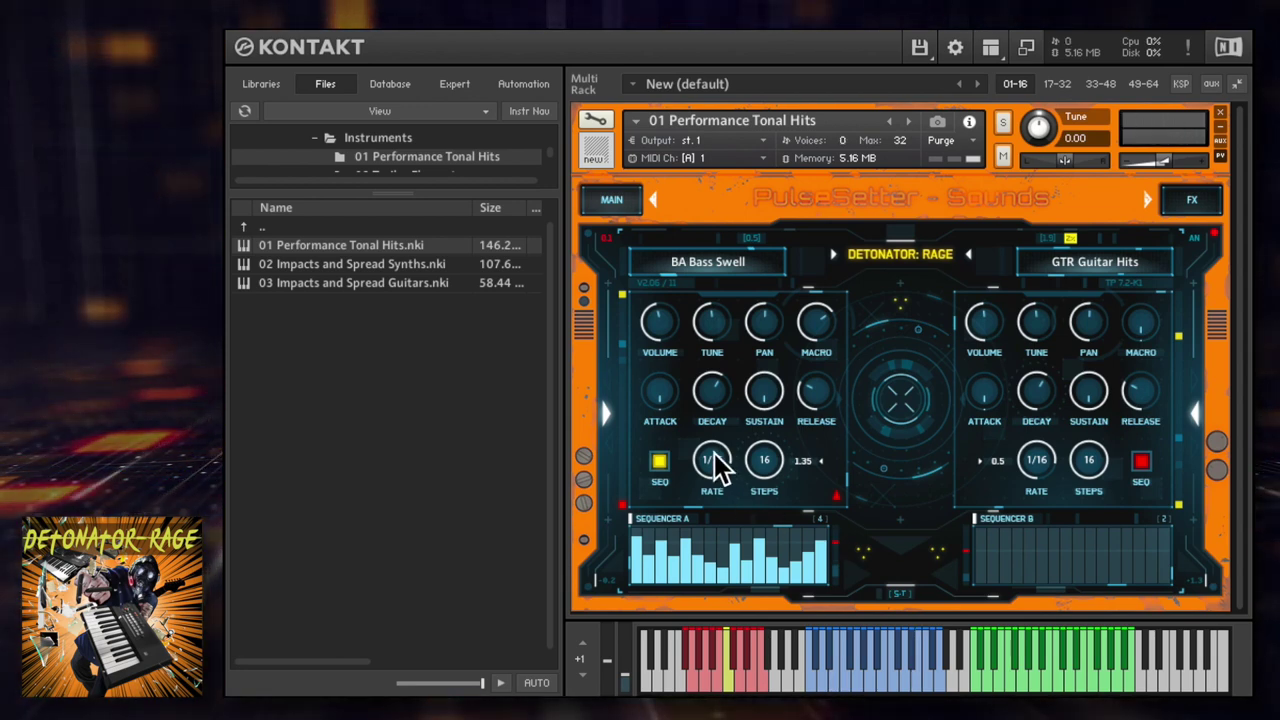
{"action": "left_click_drag", "start_coordinate": [714, 460], "coordinate": [765, 452]}
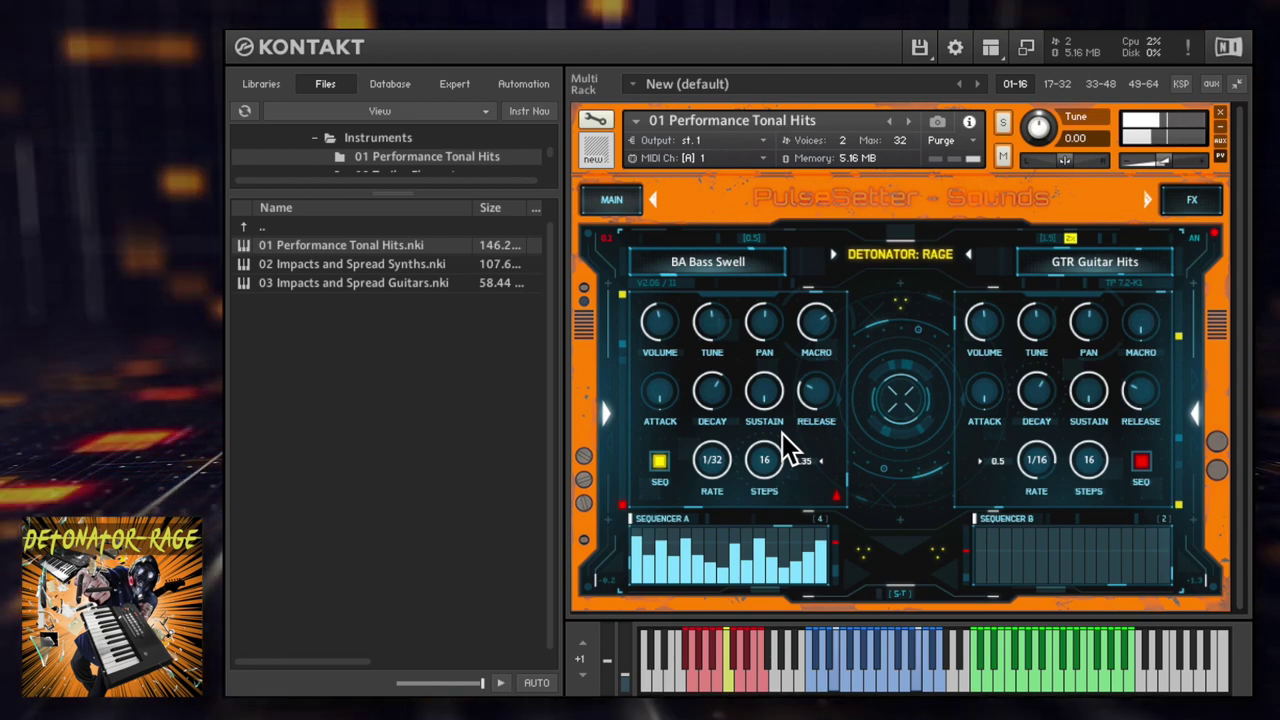
Load 02 Impacts and Spread Synths, choosing Analog Tone 11 and Impacts - Mixed 2 for the layers.
{"action": "left_click_drag", "start_coordinate": [350, 264], "coordinate": [808, 261]}
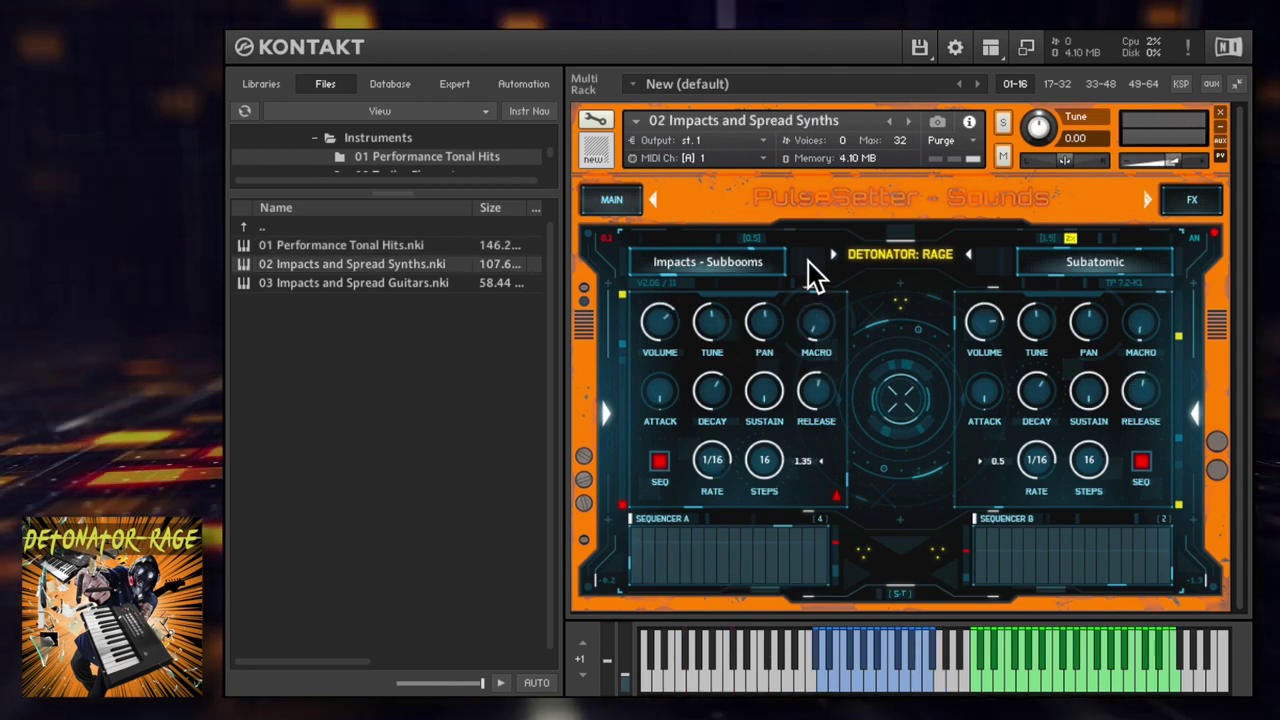
{"action": "left_click", "coordinate": [729, 261]}
{"action": "left_click", "coordinate": [722, 398]}
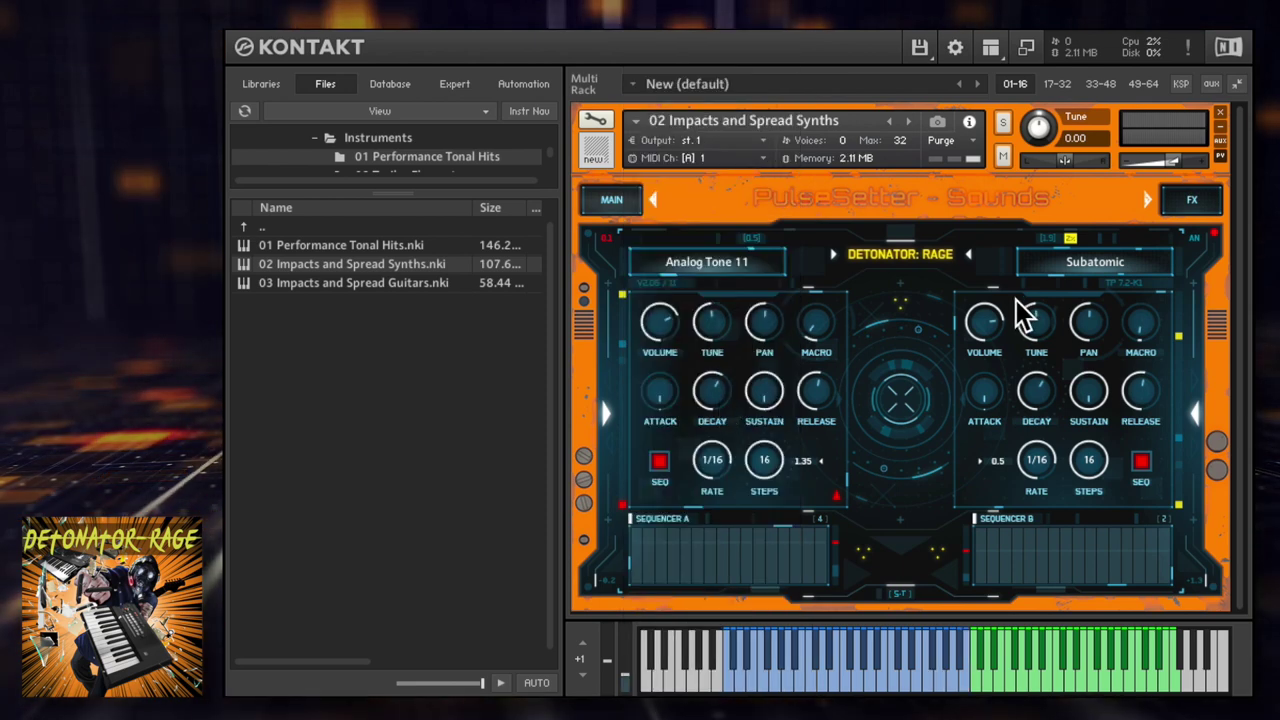
{"action": "left_click", "coordinate": [1094, 261]}
{"action": "left_click", "coordinate": [1102, 102]}
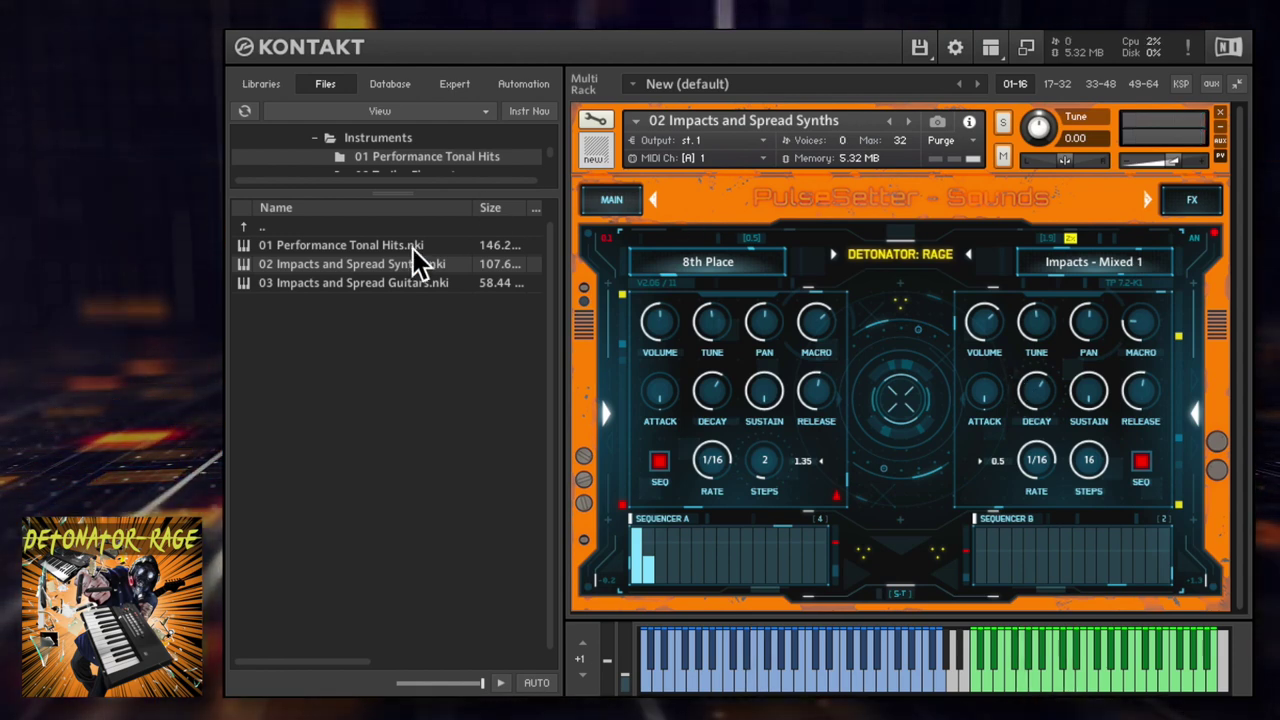
Load the 03 Impacts and Spread Guitars instrument into the rack.
{"action": "left_click_drag", "start_coordinate": [416, 283], "coordinate": [740, 362]}
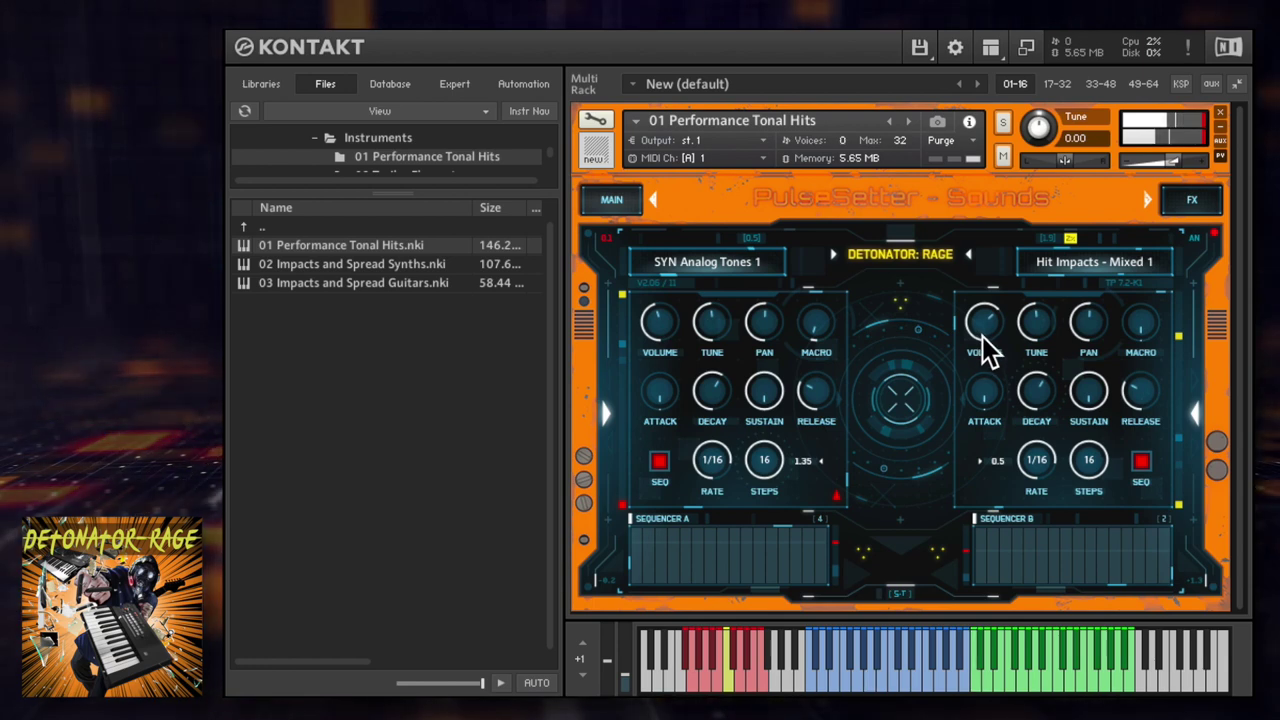
On the FX page, enable filter, delay and distortion, set reverb to Cath, and raise the cutoff.
{"action": "left_click", "coordinate": [1181, 197]}
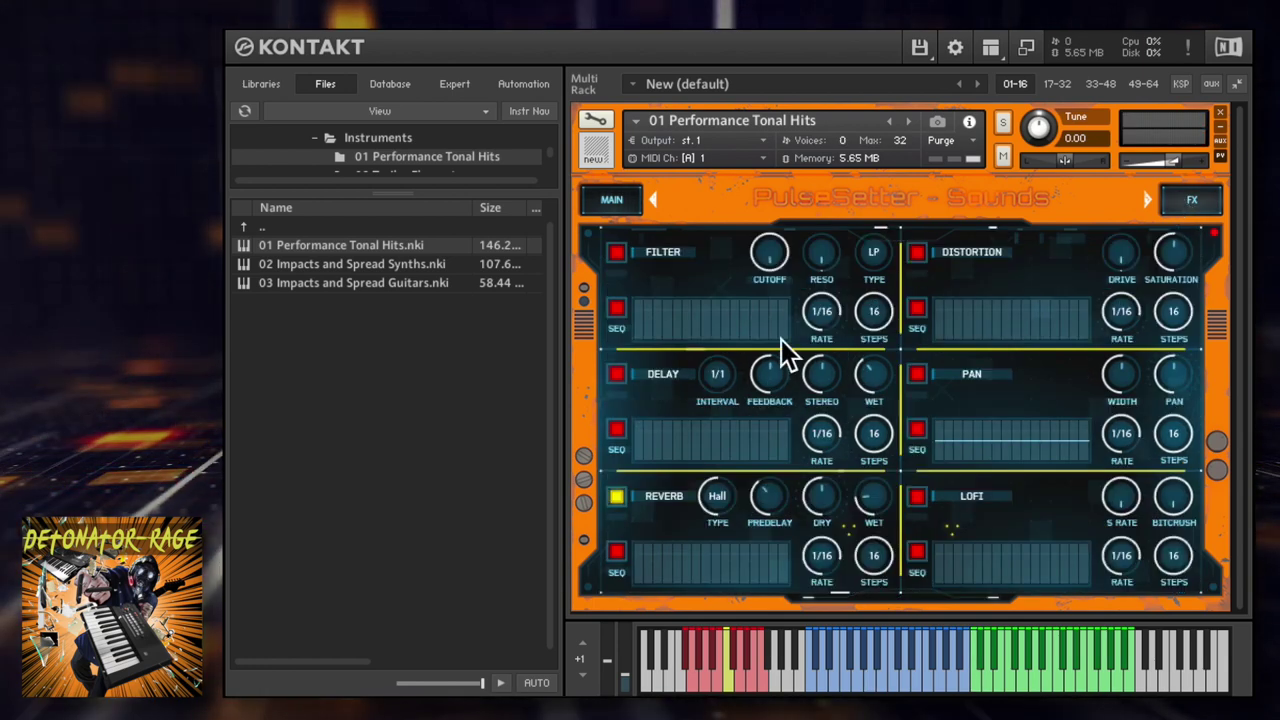
{"action": "left_click", "coordinate": [617, 253]}
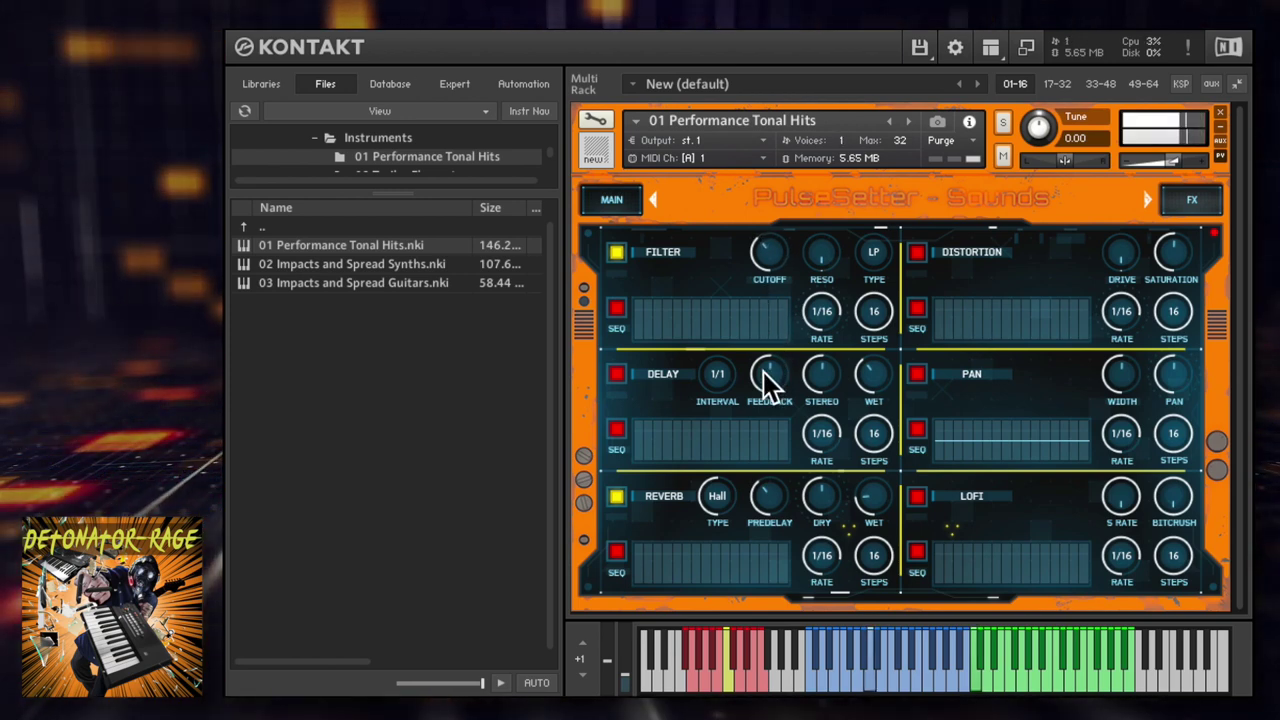
{"action": "left_click", "coordinate": [616, 374]}
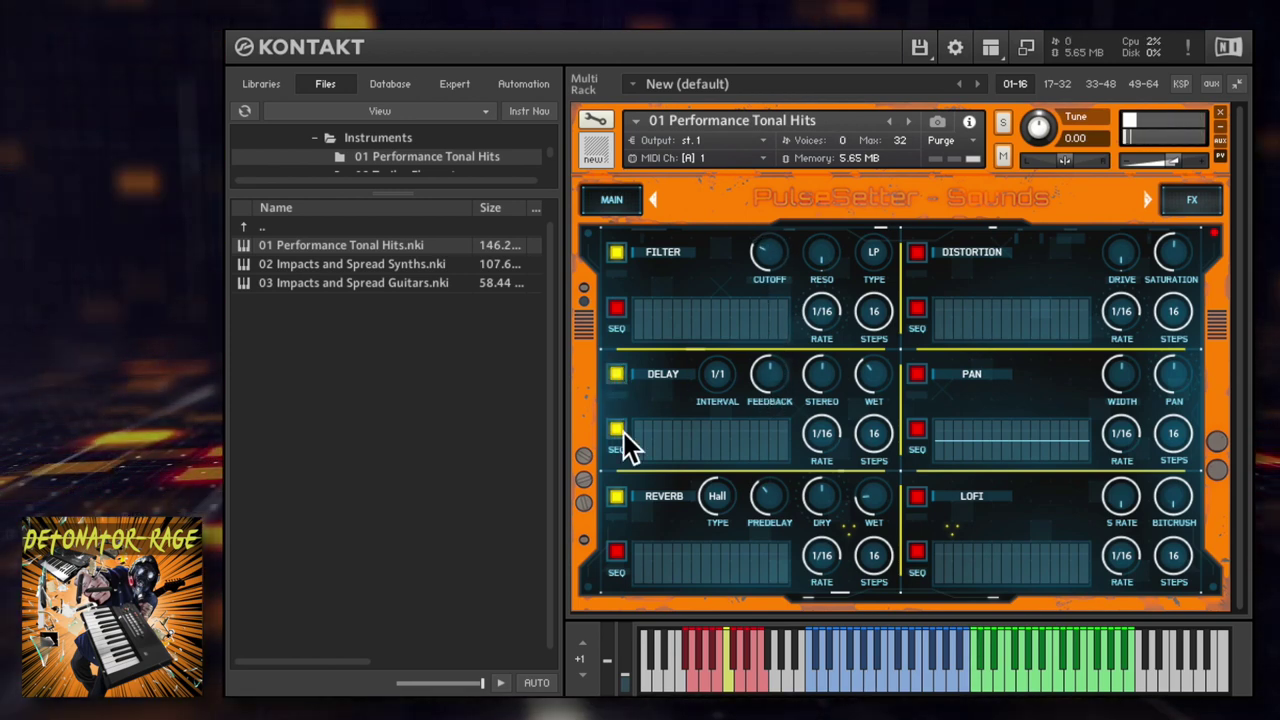
{"action": "left_click", "coordinate": [712, 495]}
{"action": "left_click", "coordinate": [917, 252]}
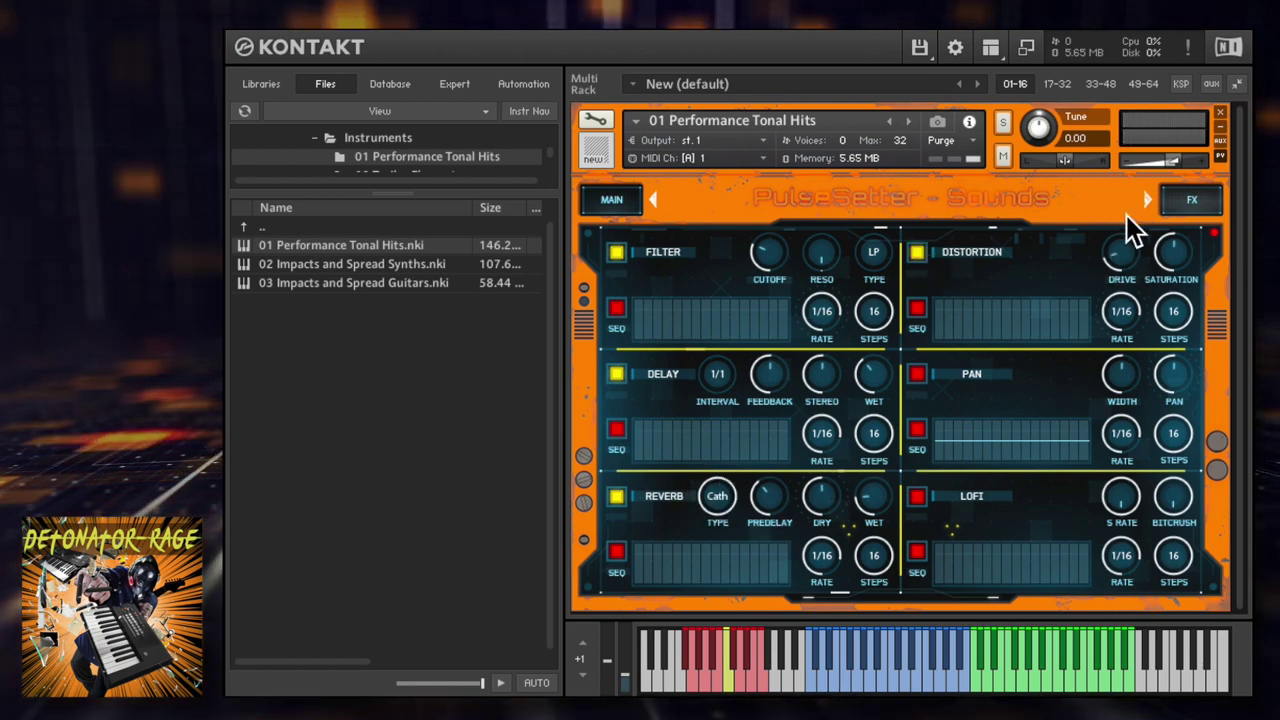
{"action": "left_click_drag", "start_coordinate": [776, 247], "coordinate": [773, 208]}
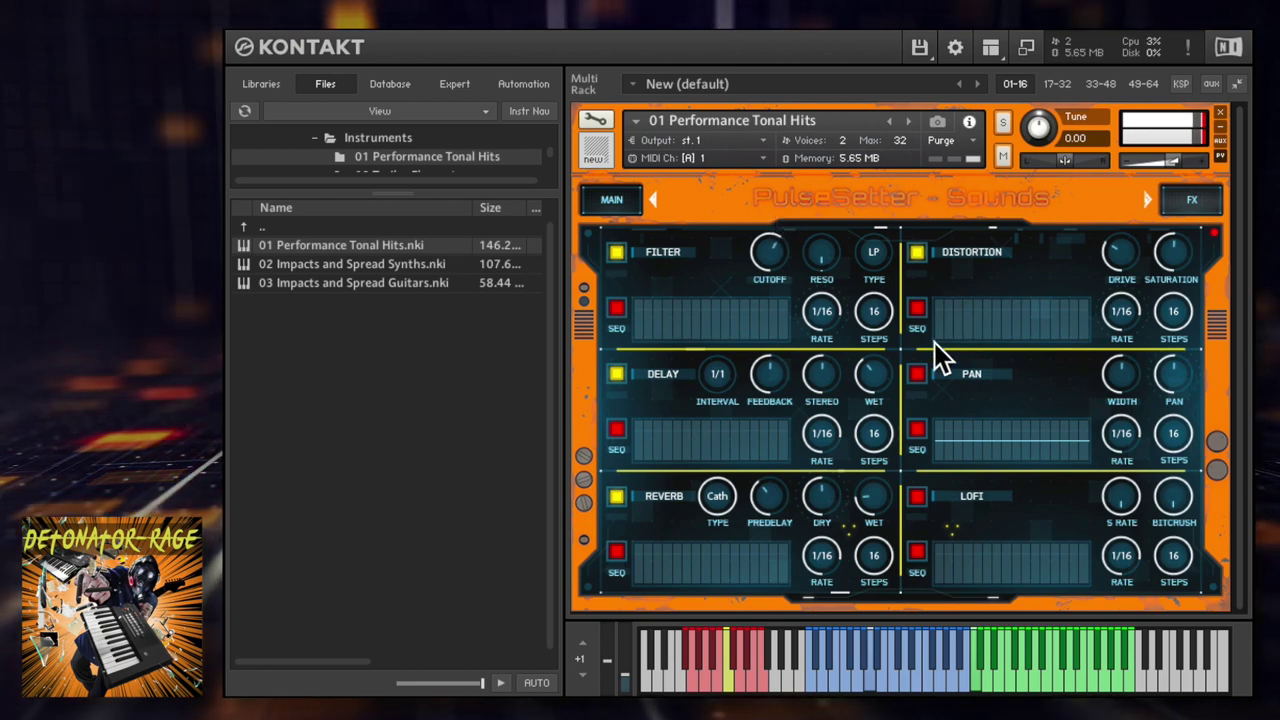
Enable the pan effect and its step sequencer, drawing pan values on step 1 and steps 4-10.
{"action": "left_click", "coordinate": [918, 375]}
{"action": "left_click", "coordinate": [920, 429]}
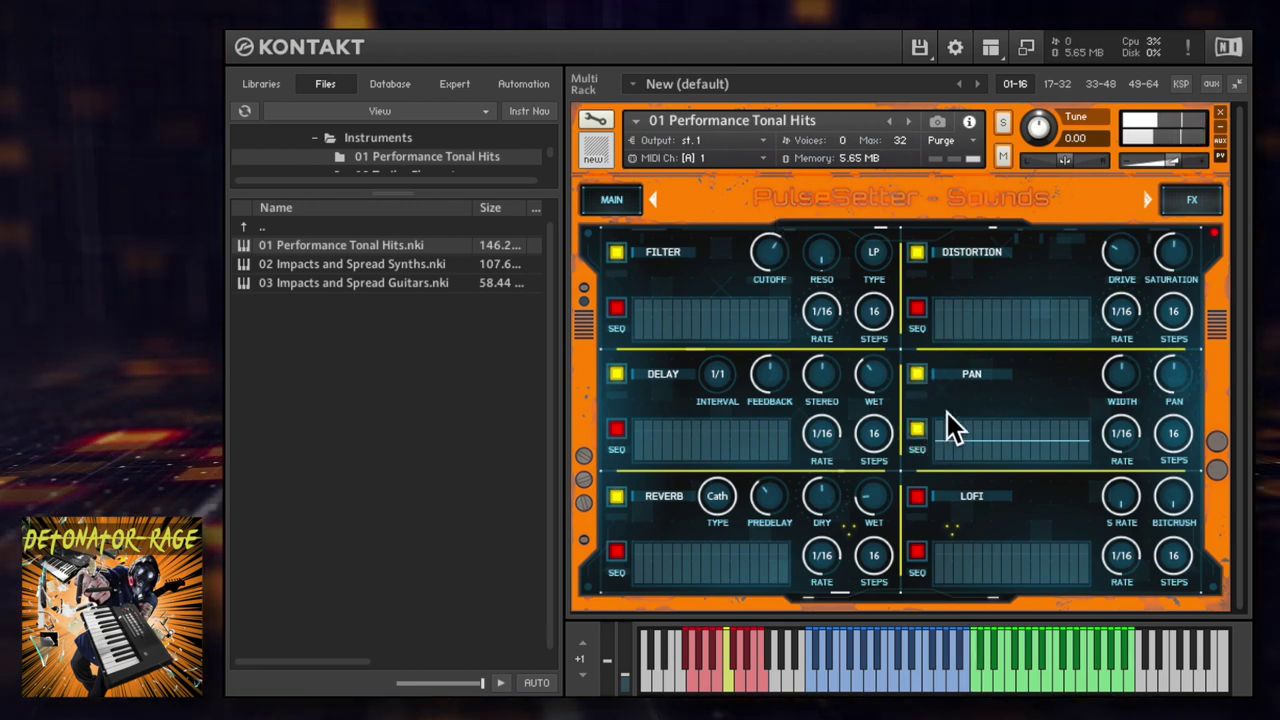
{"action": "left_click", "coordinate": [940, 435]}
{"action": "mouse_move", "coordinate": [981, 464]}
{"action": "left_mouse_down"}
{"action": "mouse_move", "coordinate": [1025, 409]}
{"action": "mouse_move", "coordinate": [1027, 462]}
{"action": "mouse_move", "coordinate": [1042, 430]}
{"action": "left_mouse_up"}
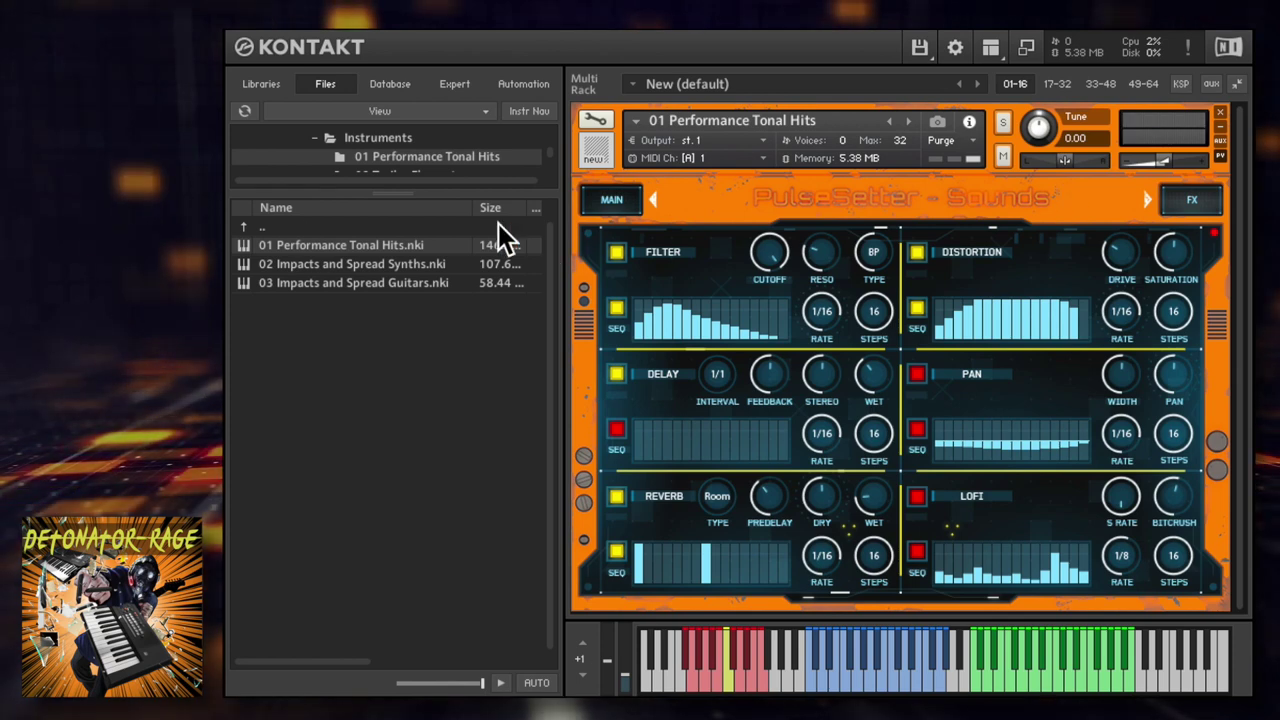
Load Mixed Braams (Remove Hits) from 02 Trailer Elements > Mixed Braam.
{"action": "double_click", "coordinate": [244, 224]}
{"action": "double_click", "coordinate": [335, 265]}
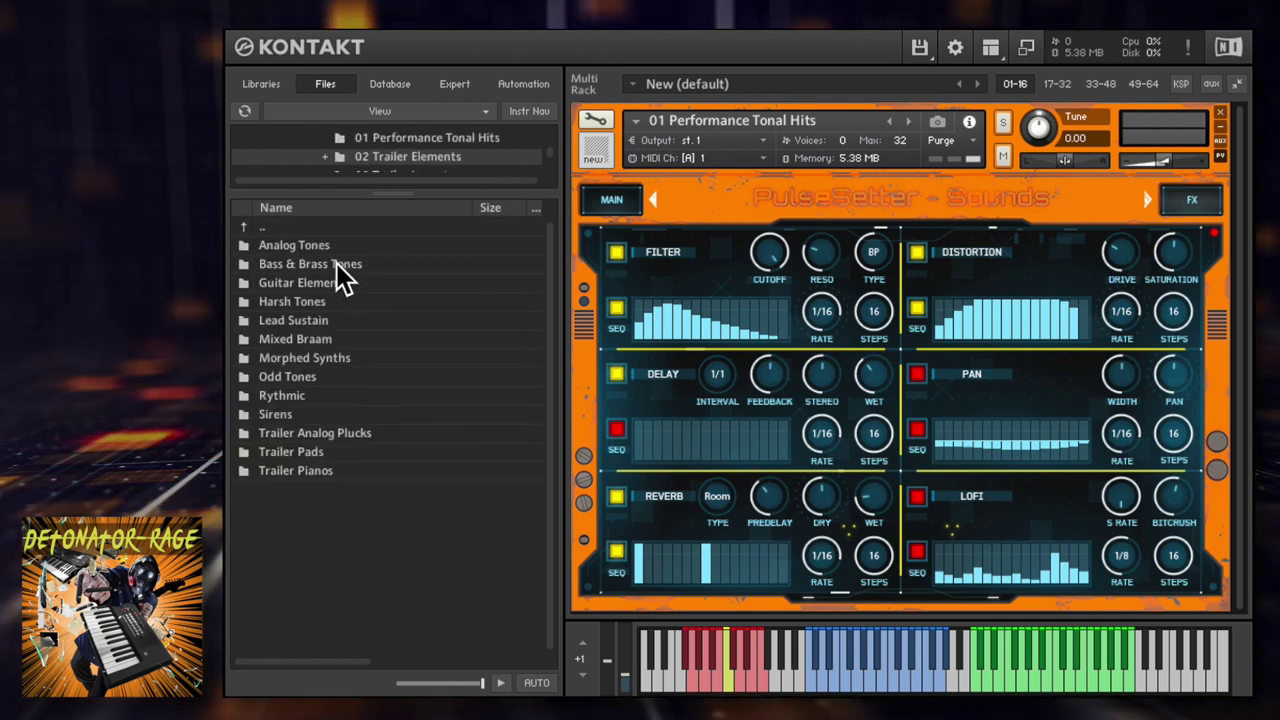
{"action": "double_click", "coordinate": [306, 339]}
{"action": "left_click_drag", "start_coordinate": [330, 245], "coordinate": [1062, 395]}
Play hits of the Mixed Braams patch, turning the main macro down between them.
{"action": "left_click", "coordinate": [1062, 395]}
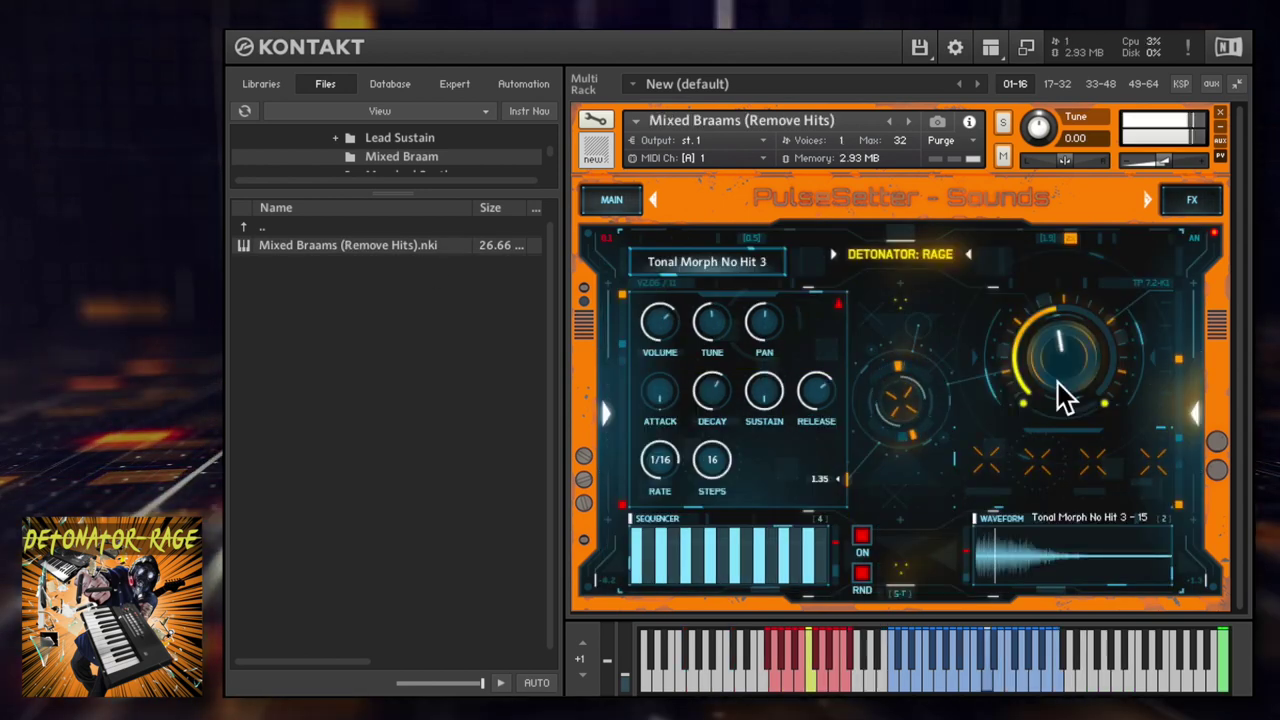
{"action": "left_click", "coordinate": [1065, 350]}
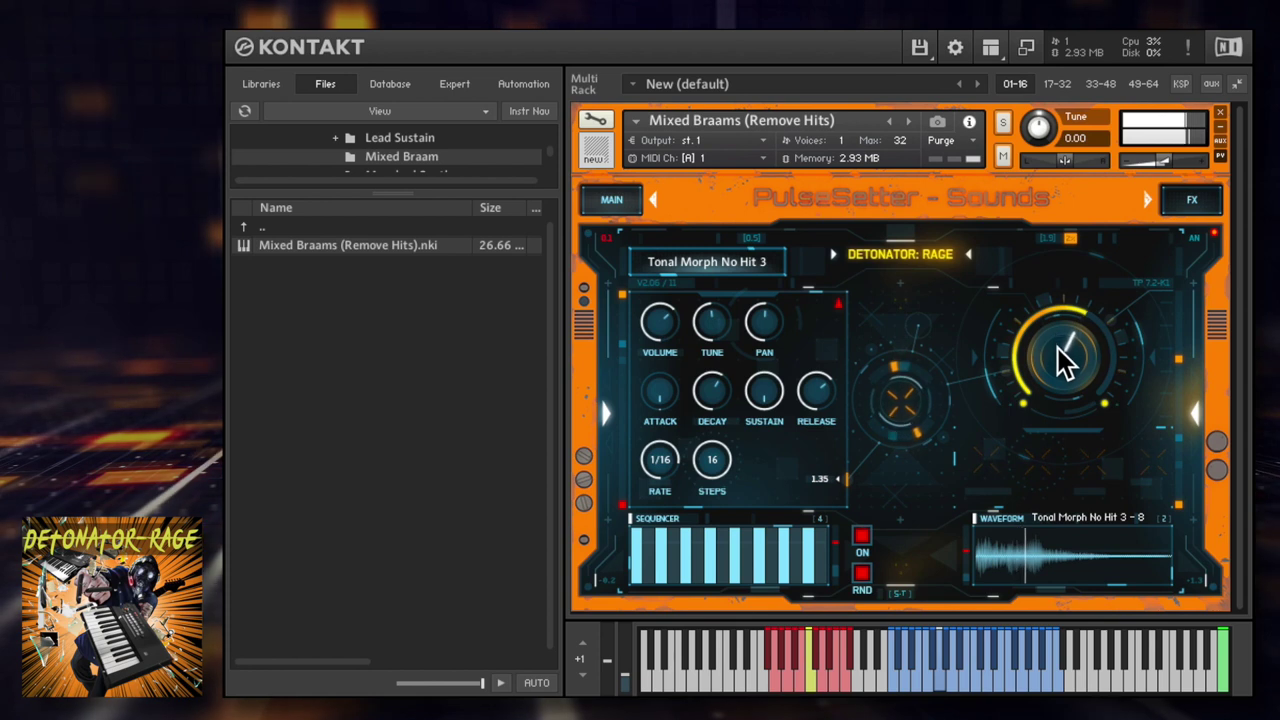
{"action": "left_click_drag", "start_coordinate": [1063, 352], "coordinate": [1068, 400]}
{"action": "left_click", "coordinate": [1062, 423]}
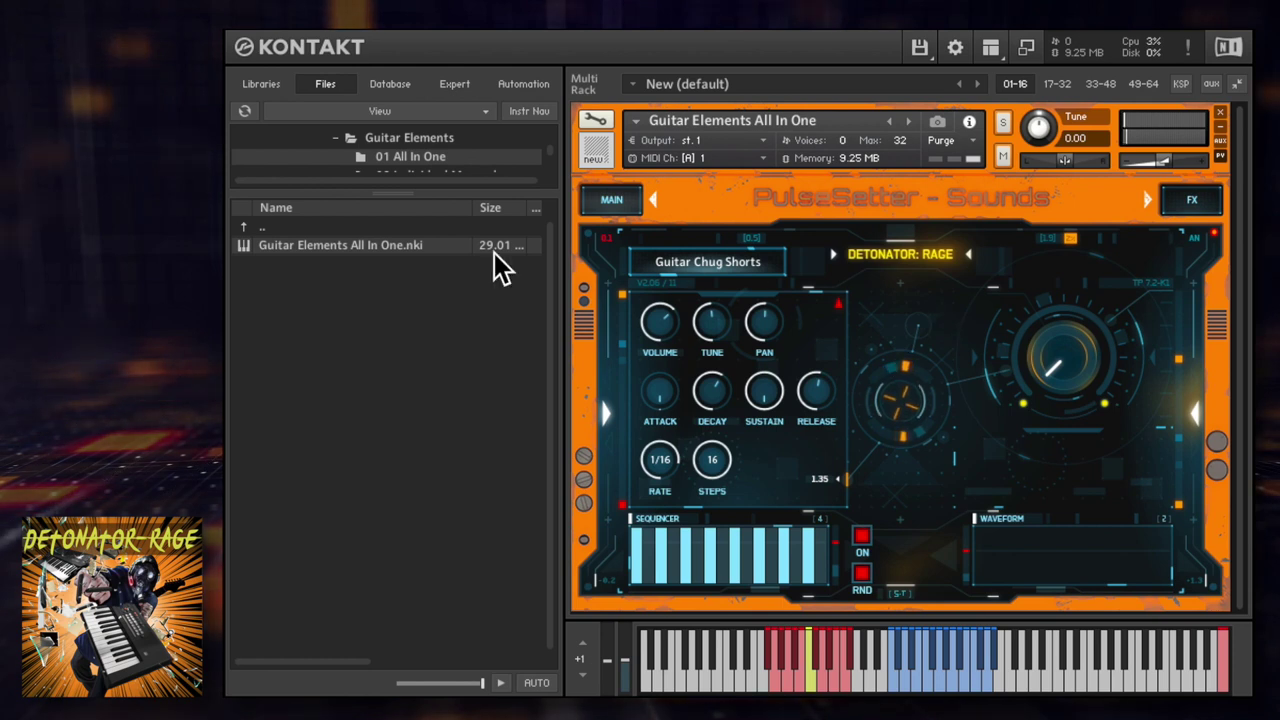
Browse to Trailer Pianos > Piano Ambient and load Trailer Piano Ghost Warm.
{"action": "double_click", "coordinate": [241, 225]}
{"action": "double_click", "coordinate": [241, 225]}
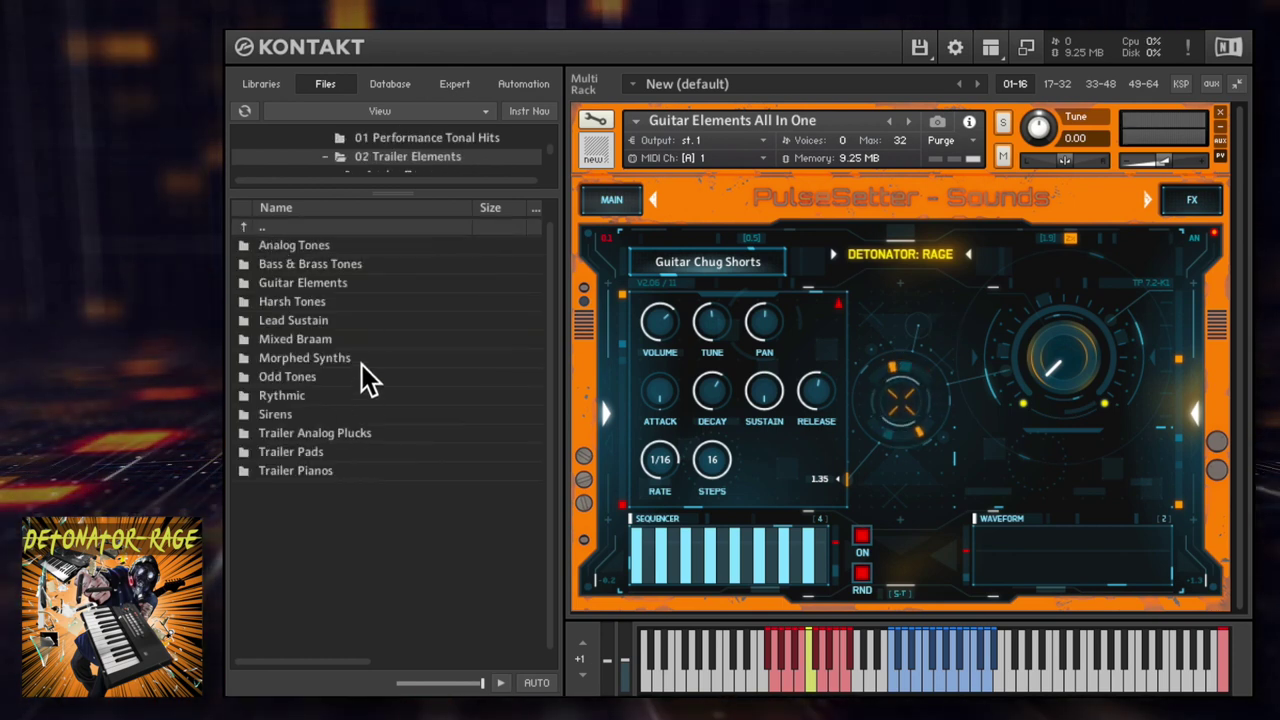
{"action": "double_click", "coordinate": [347, 471]}
{"action": "double_click", "coordinate": [373, 244]}
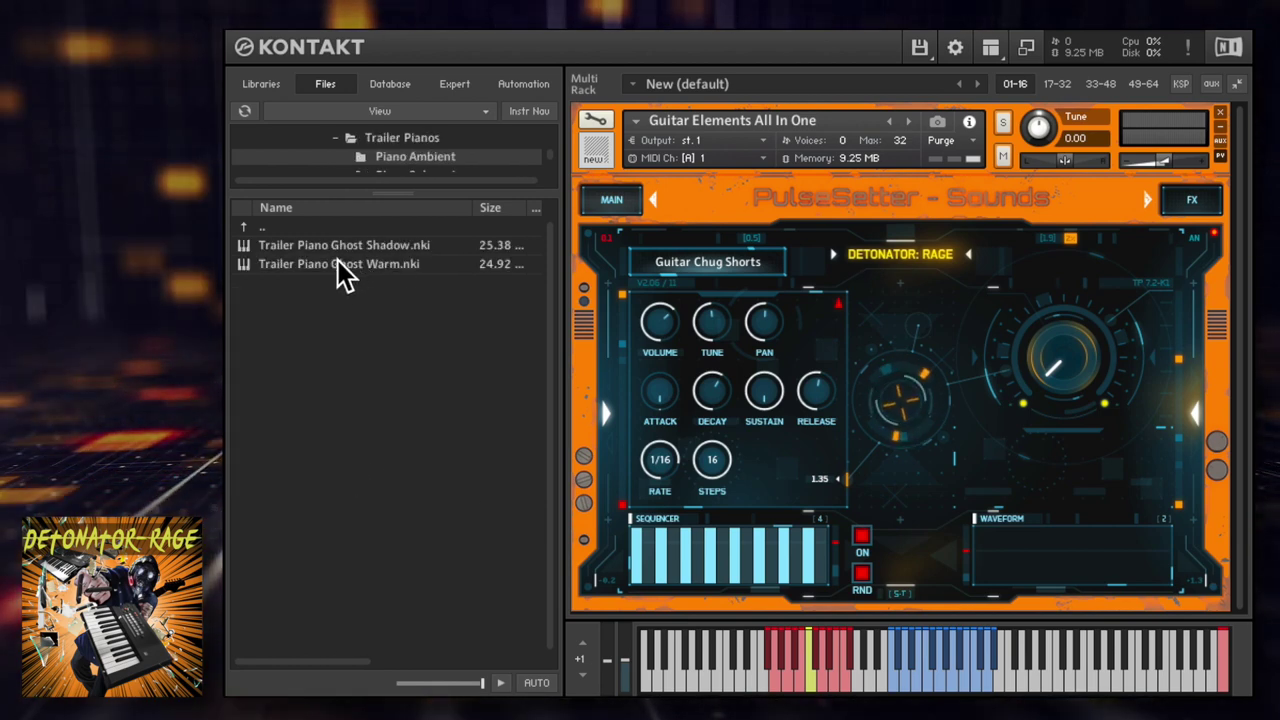
{"action": "double_click", "coordinate": [454, 263]}
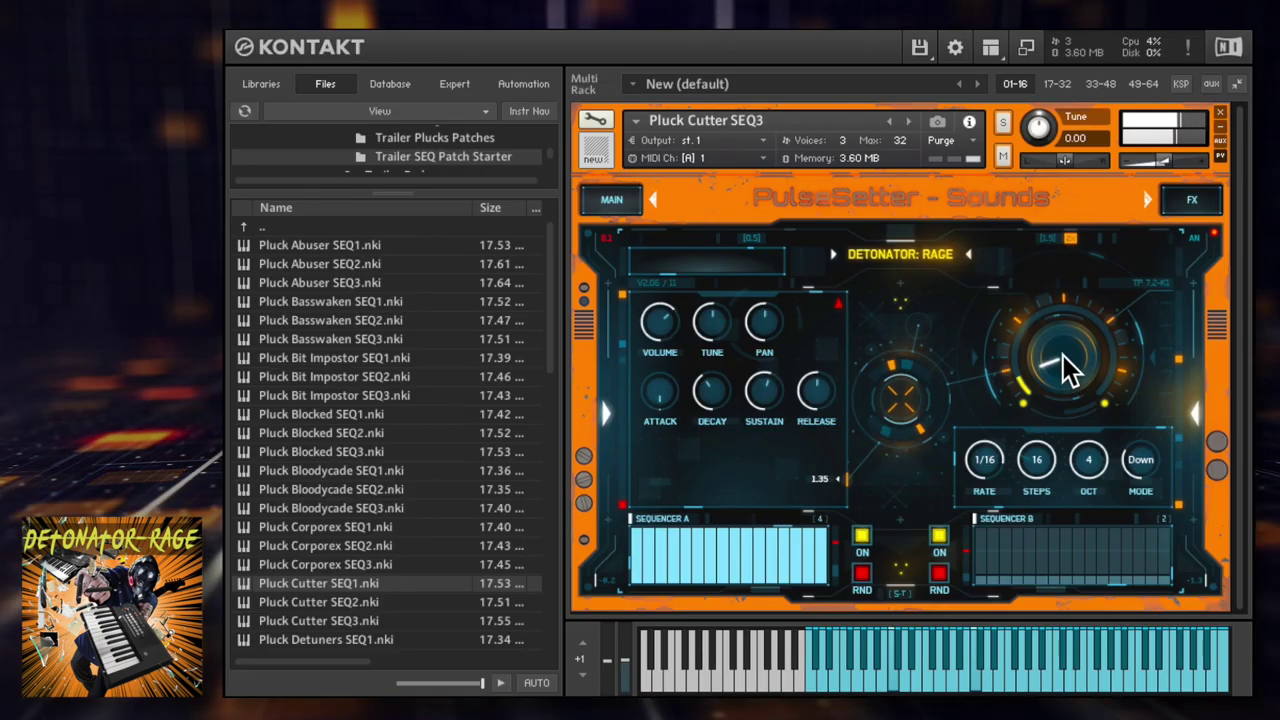
Turn up the main macro and randomize both Trailer Pads layers twice.
{"action": "left_click_drag", "start_coordinate": [1063, 355], "coordinate": [1054, 225]}
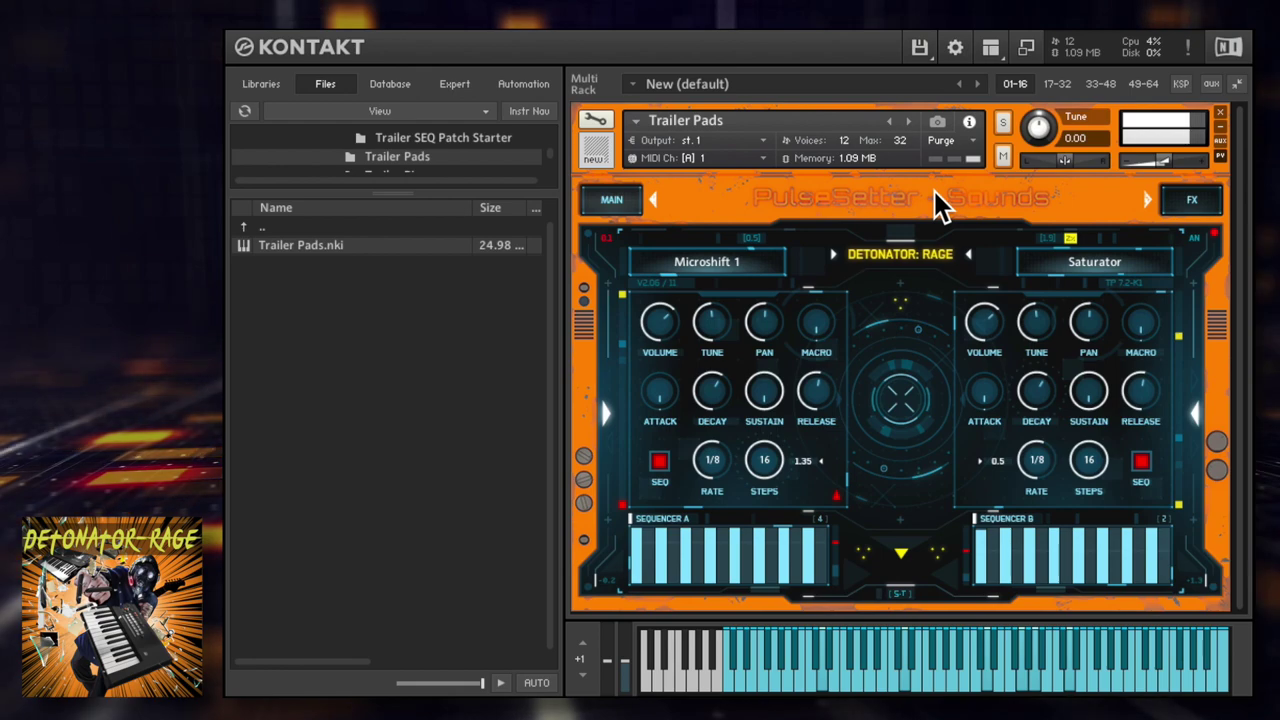
{"action": "left_click", "coordinate": [913, 192]}
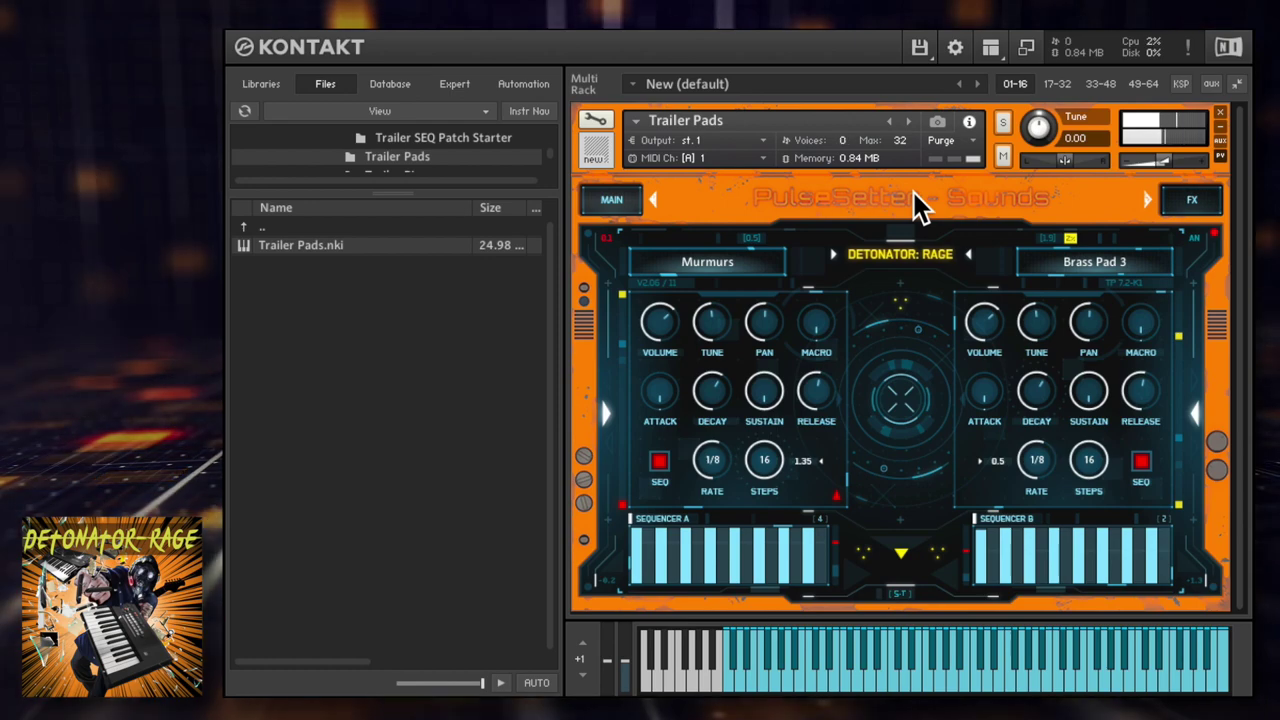
{"action": "left_click", "coordinate": [913, 192]}
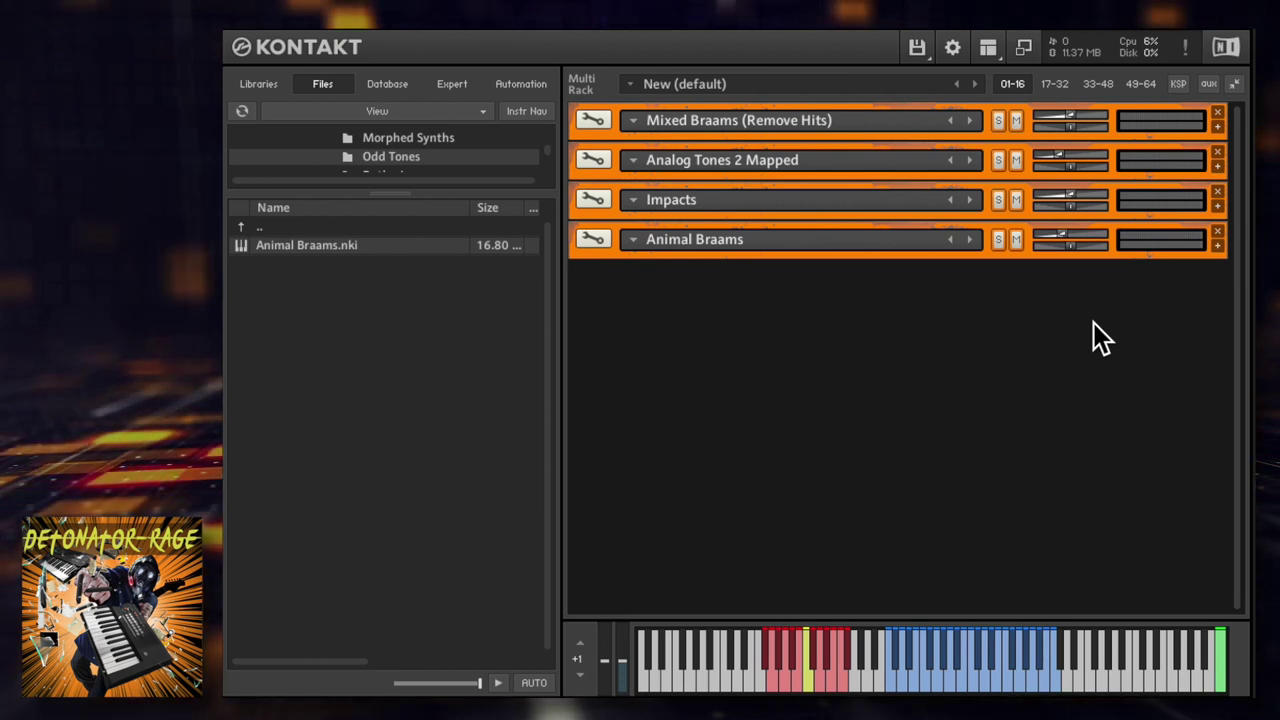
Solo Mixed Braams, Analog Tones 2 Mapped, Impacts and Animal Braams in turn, unsolo, then choose Distorted Kit 1.
{"action": "left_click", "coordinate": [999, 121]}
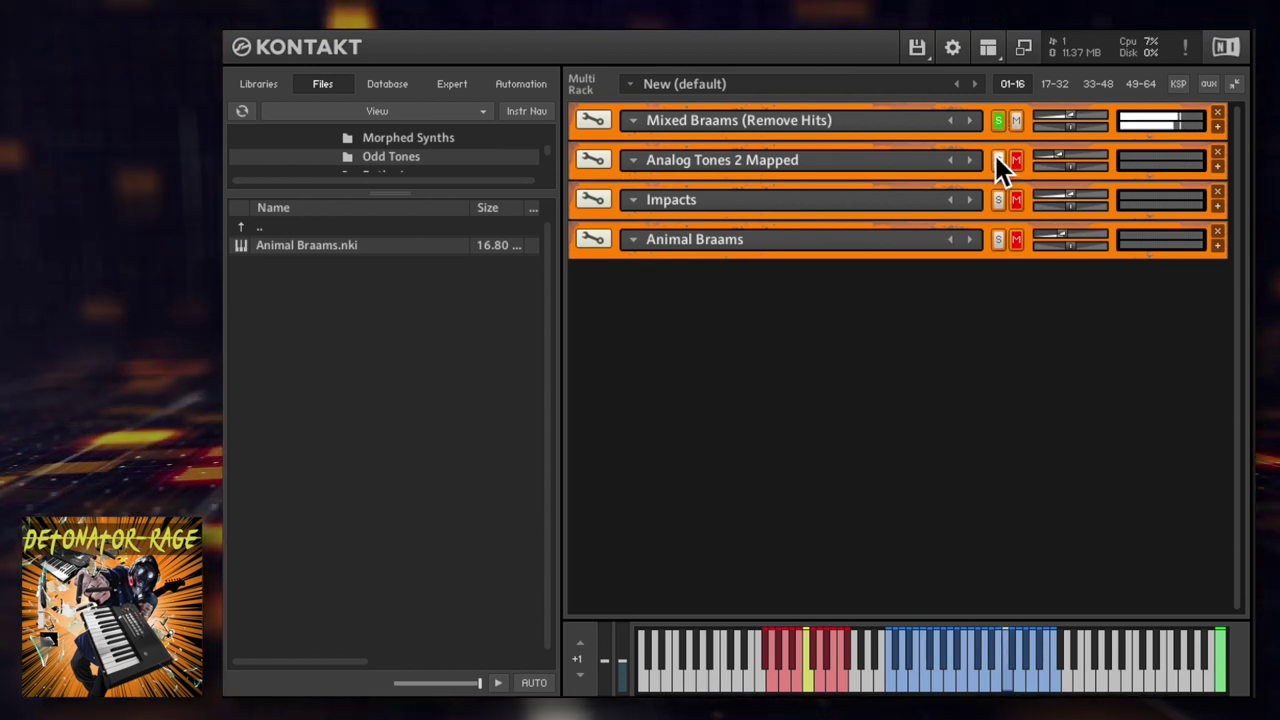
{"action": "left_click", "coordinate": [998, 160]}
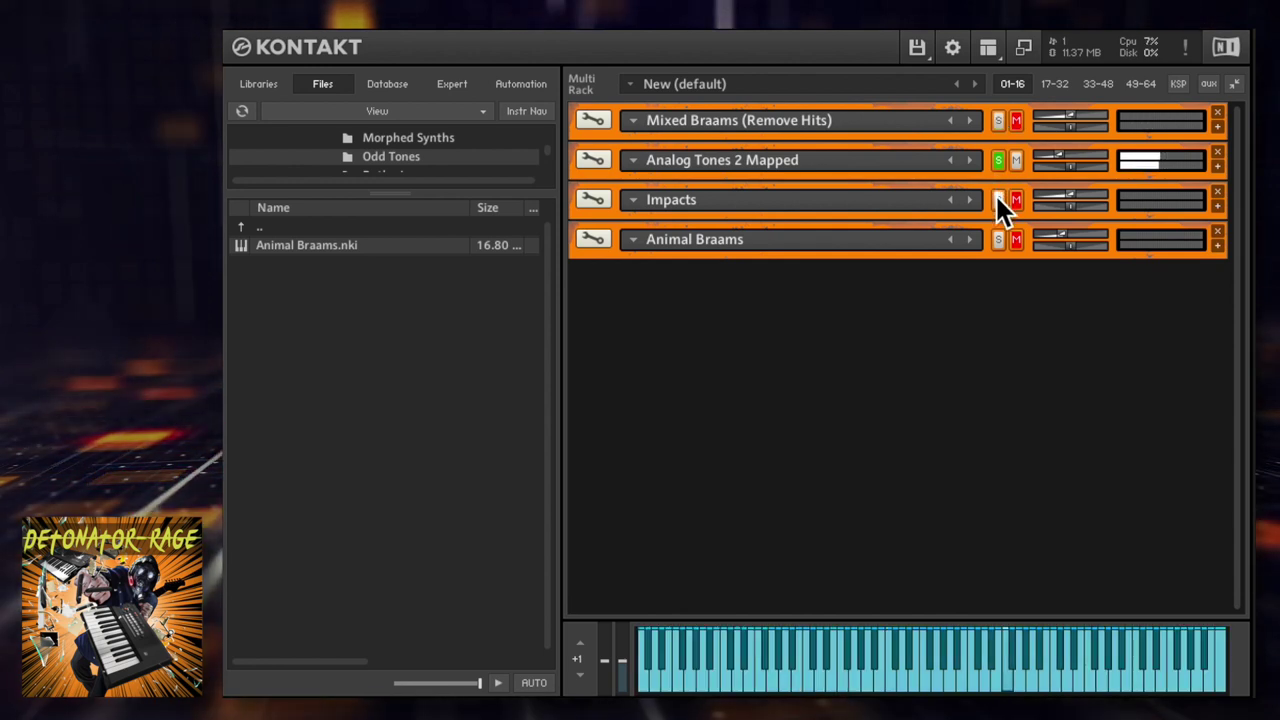
{"action": "left_click", "coordinate": [997, 198]}
{"action": "left_click", "coordinate": [995, 239]}
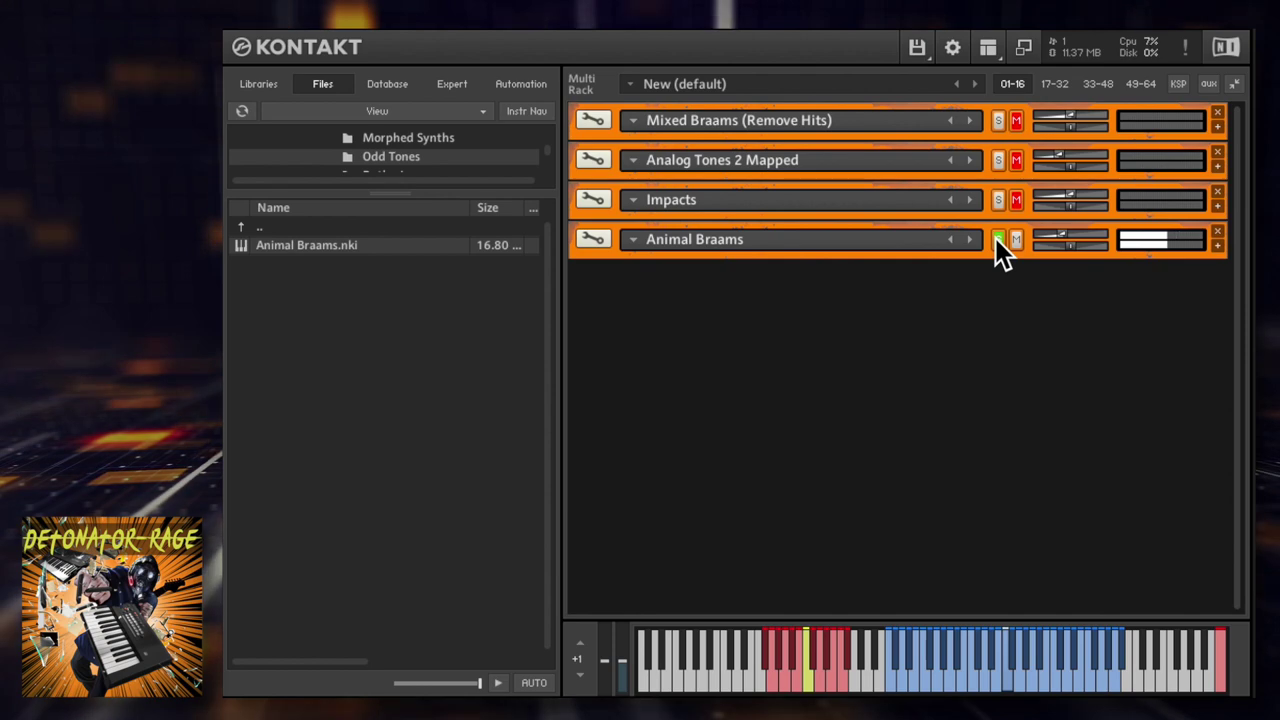
{"action": "left_click", "coordinate": [997, 239]}
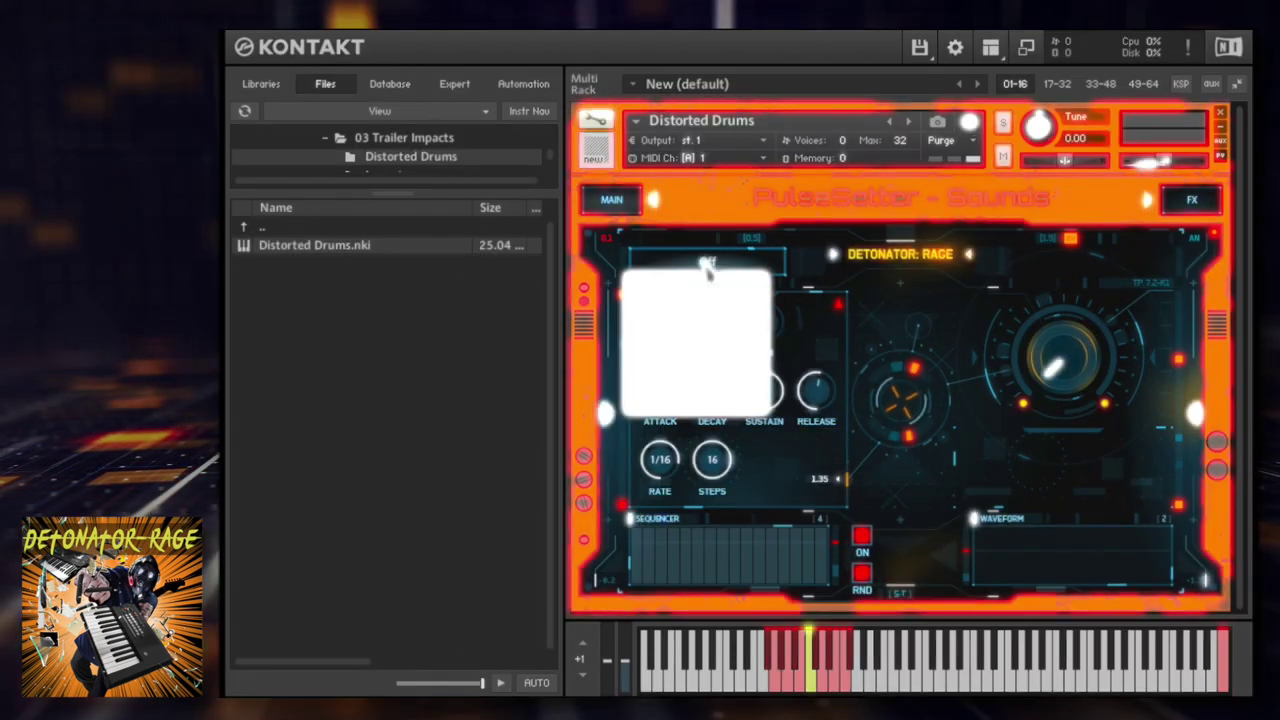
{"action": "left_click", "coordinate": [714, 300]}
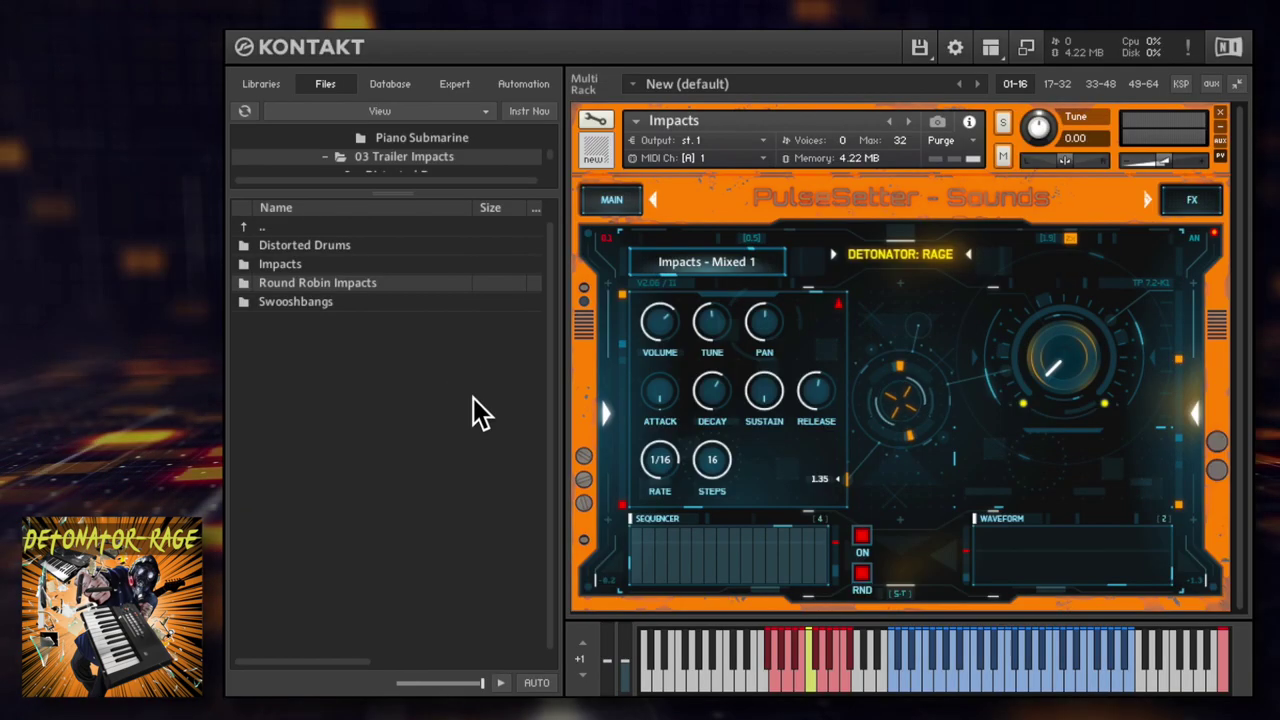
Load Impacts Round Robin.nki from Round Robin Impacts > All In One.
{"action": "double_click", "coordinate": [342, 283]}
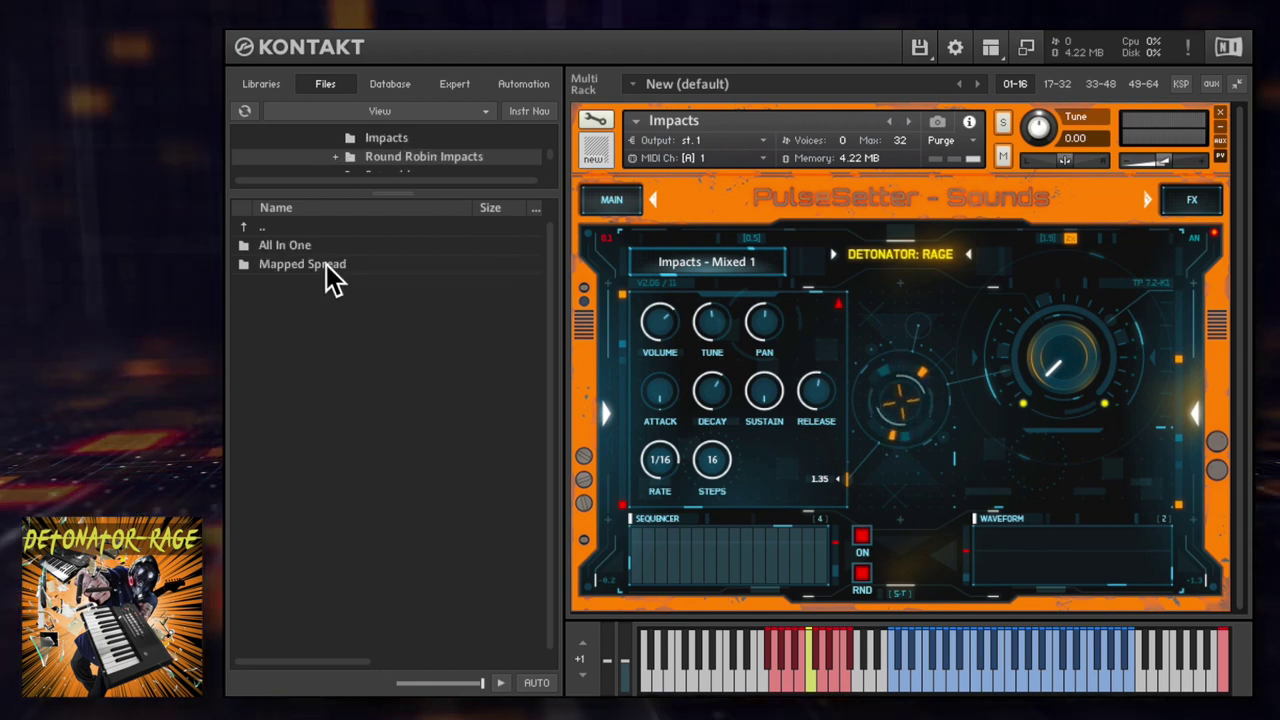
{"action": "double_click", "coordinate": [322, 246]}
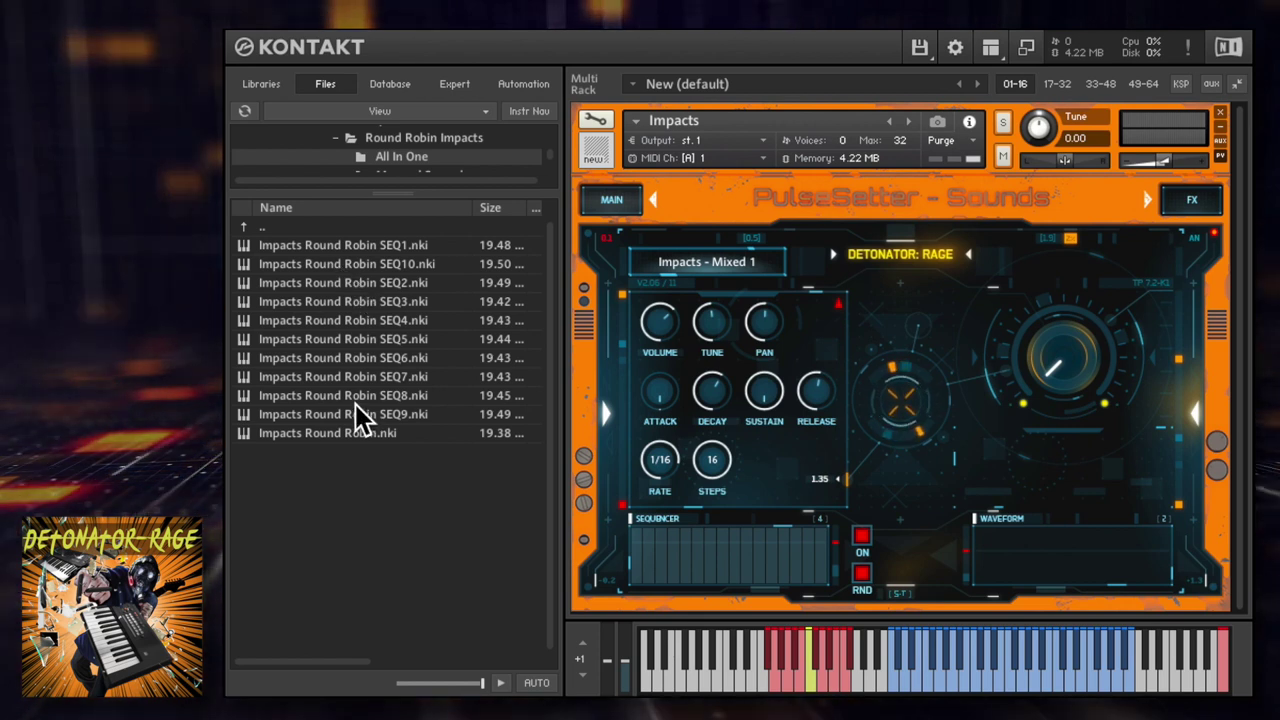
{"action": "double_click", "coordinate": [405, 432]}
Trigger five hits on the center pad, then select the Impacts Round Robin SEQ5 patch.
{"action": "left_click", "coordinate": [898, 398]}
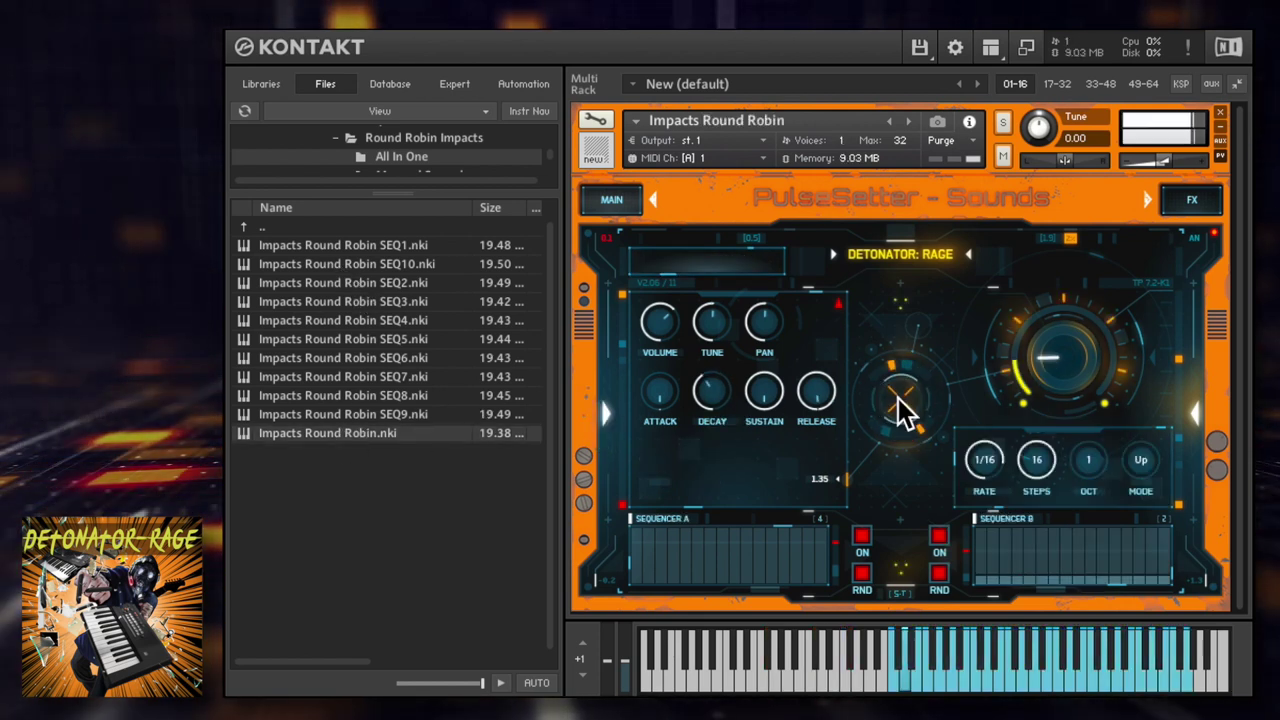
{"action": "left_click", "coordinate": [898, 398]}
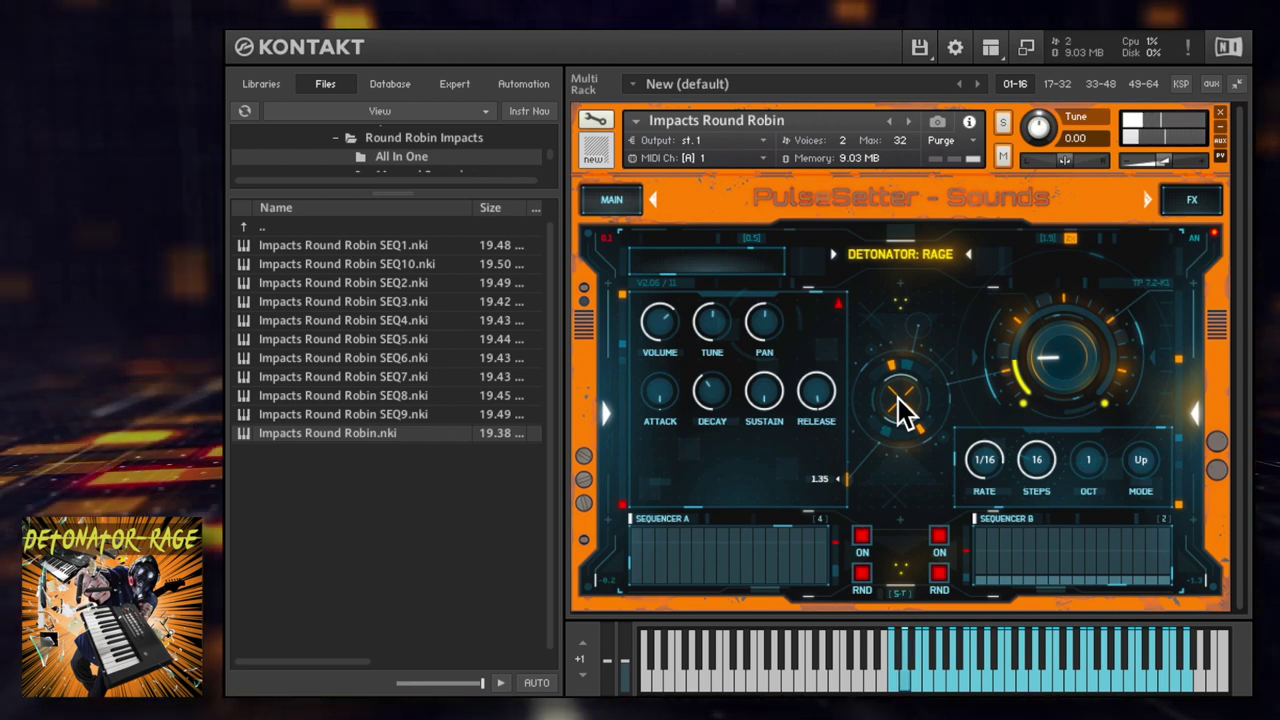
{"action": "left_click", "coordinate": [898, 398]}
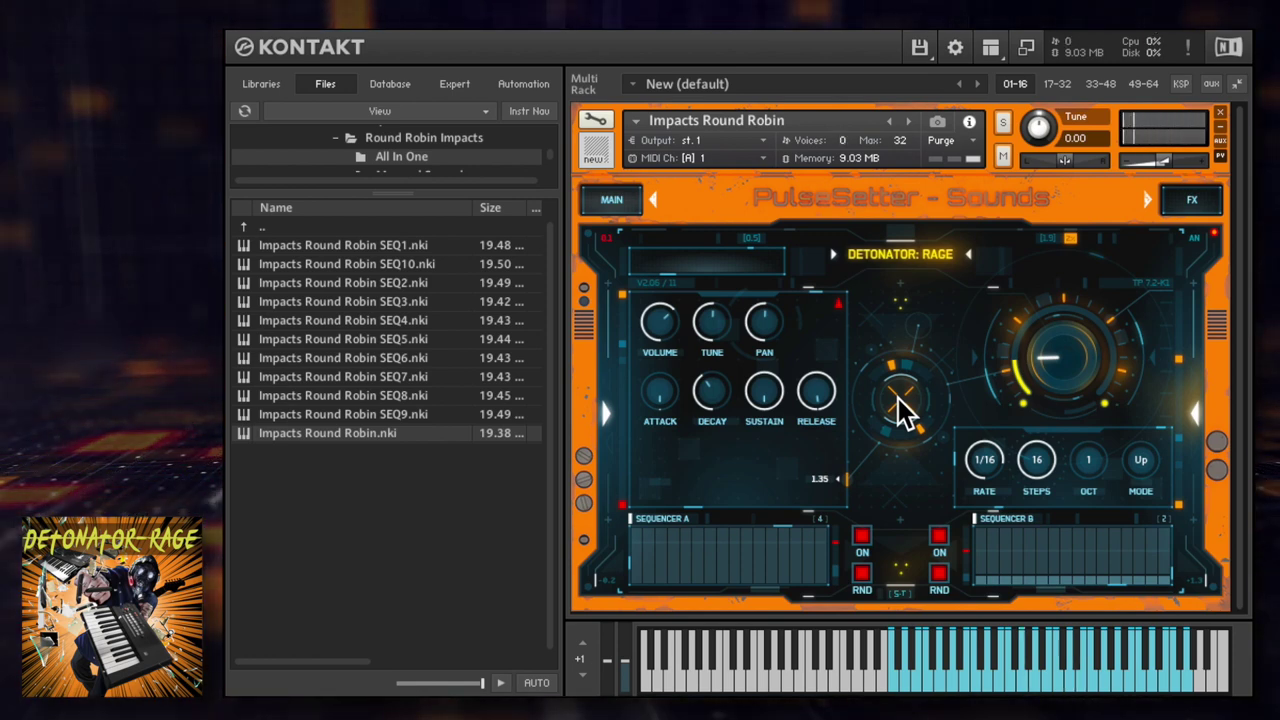
{"action": "left_click", "coordinate": [898, 398]}
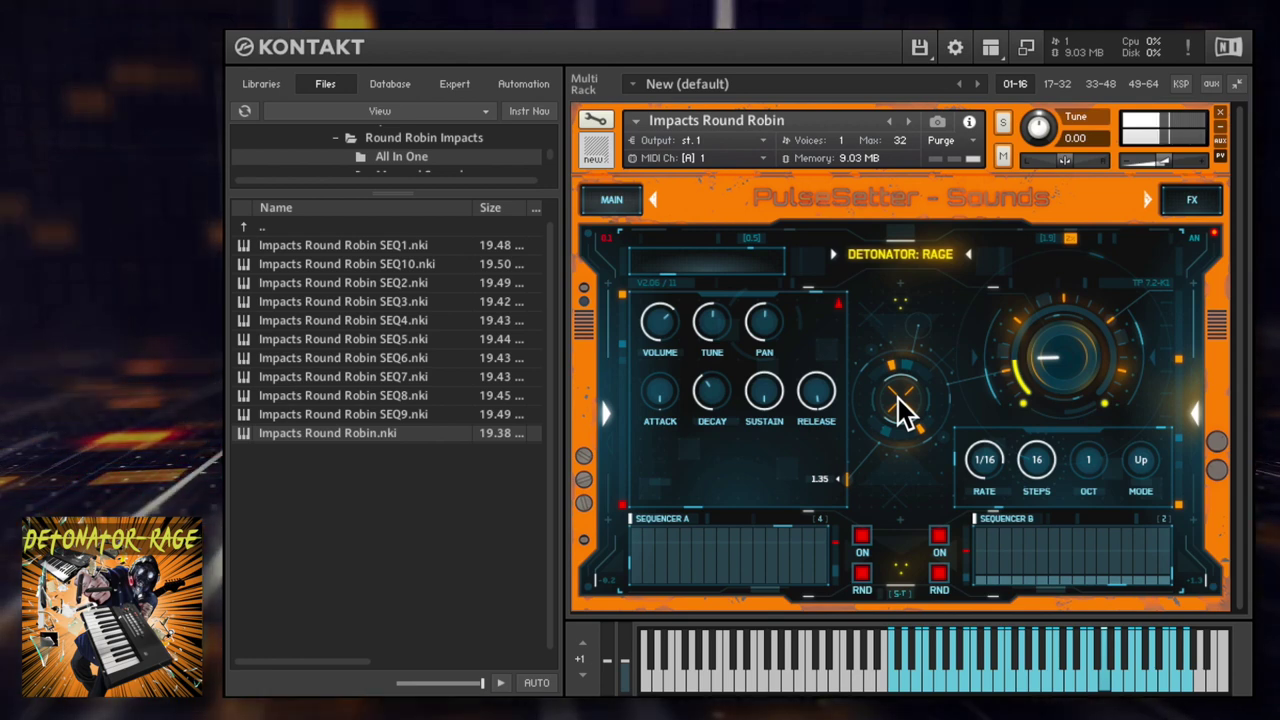
{"action": "left_click", "coordinate": [898, 398]}
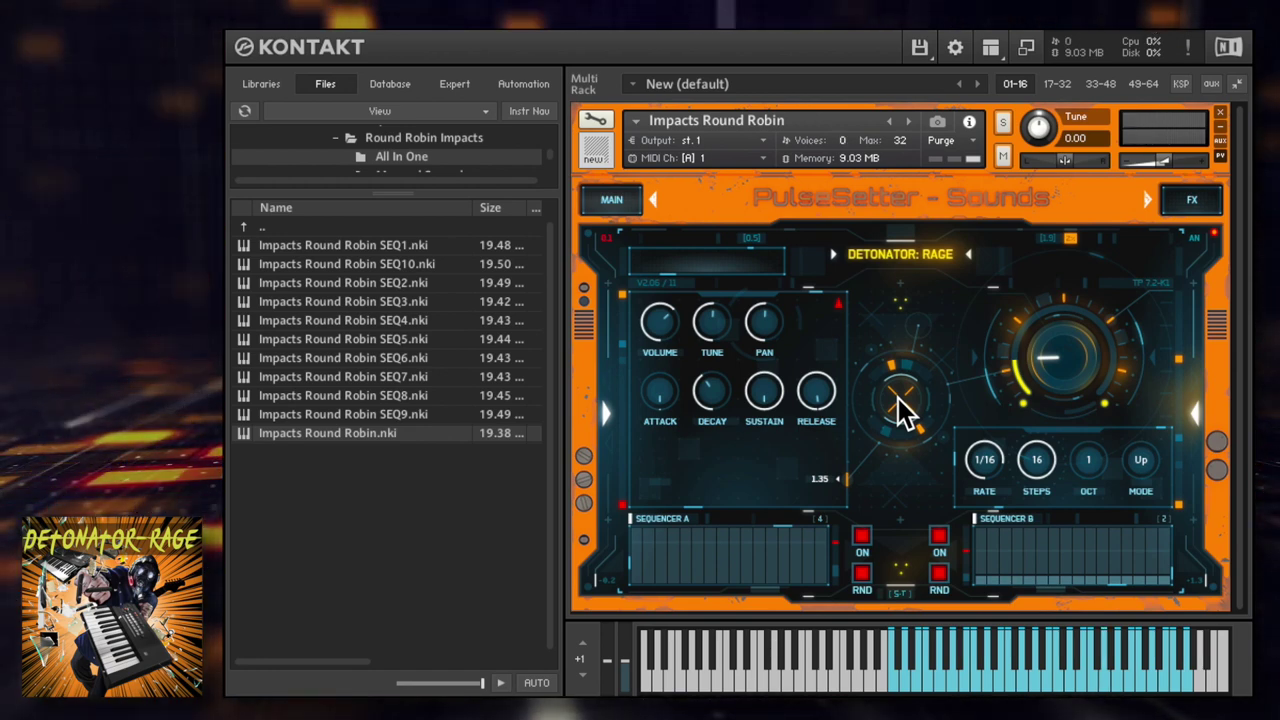
{"action": "left_click", "coordinate": [394, 334]}
Load Impacts Round Robin SEQ5 into the rack, play it, nudge the macro down, and view its FX page.
{"action": "left_click_drag", "start_coordinate": [393, 330], "coordinate": [777, 309]}
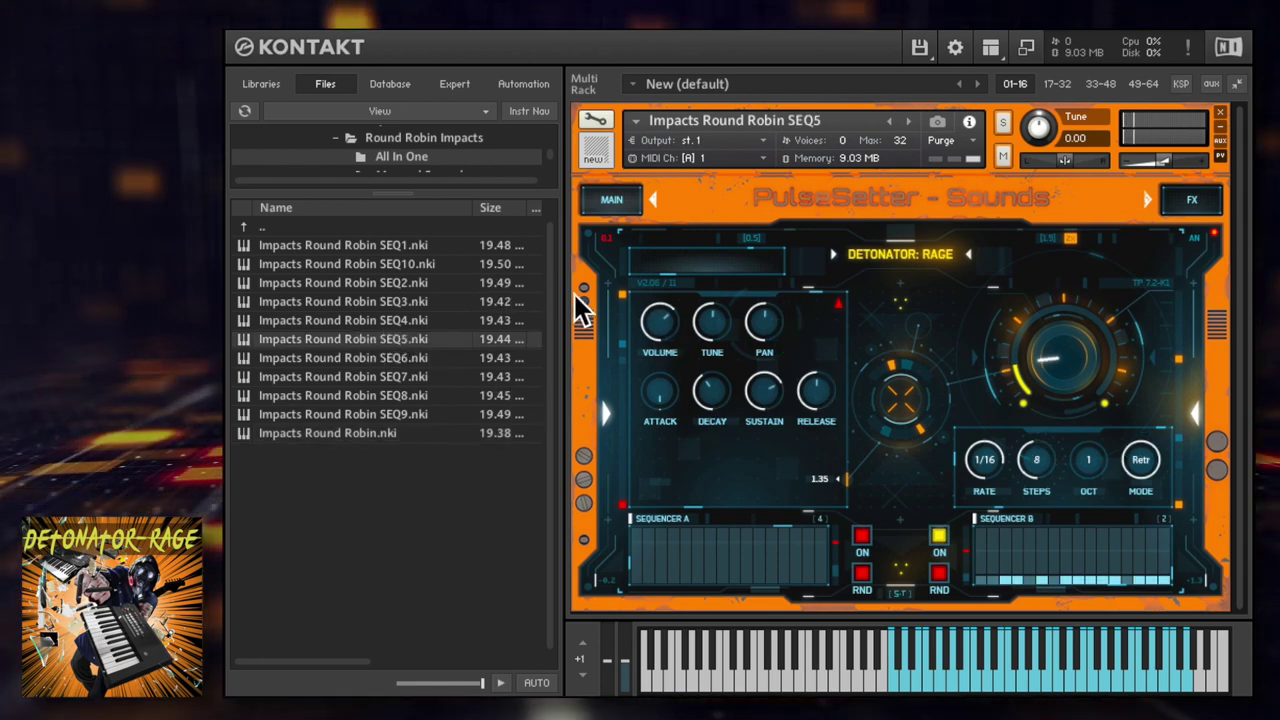
{"action": "left_click", "coordinate": [922, 331]}
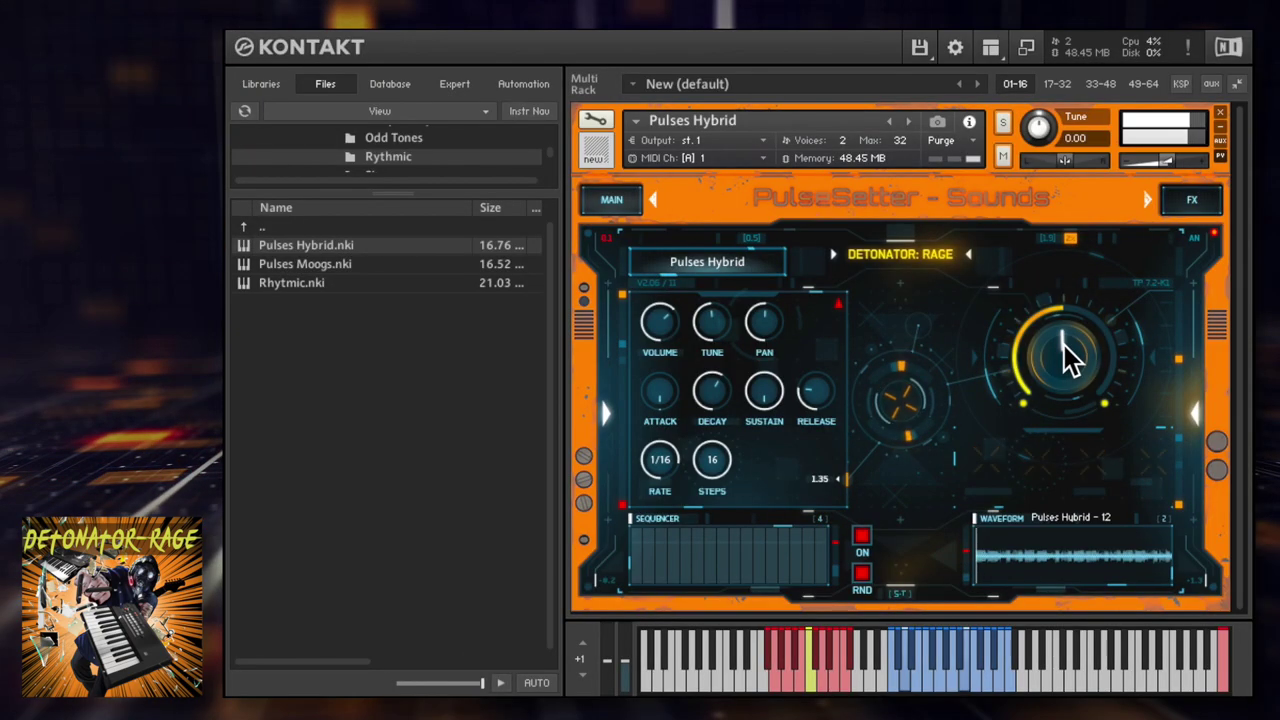
{"action": "mouse_move", "coordinate": [1064, 345]}
{"action": "left_mouse_down"}
{"action": "mouse_move", "coordinate": [1065, 405]}
{"action": "mouse_move", "coordinate": [1056, 321]}
{"action": "mouse_move", "coordinate": [1056, 343]}
{"action": "left_mouse_up"}
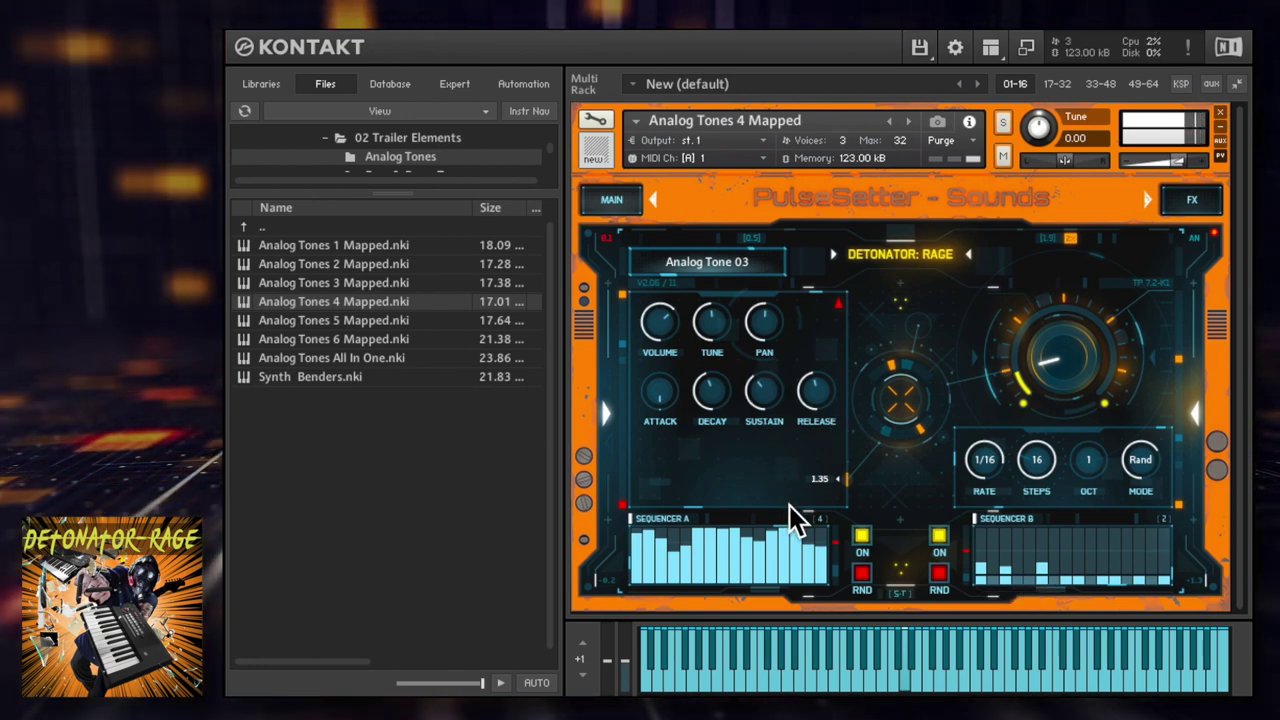
{"action": "left_click", "coordinate": [1177, 199]}
Enable filter, delay and reverb, then back on the main page raise the macro to 12 o'clock.
{"action": "left_click", "coordinate": [616, 252]}
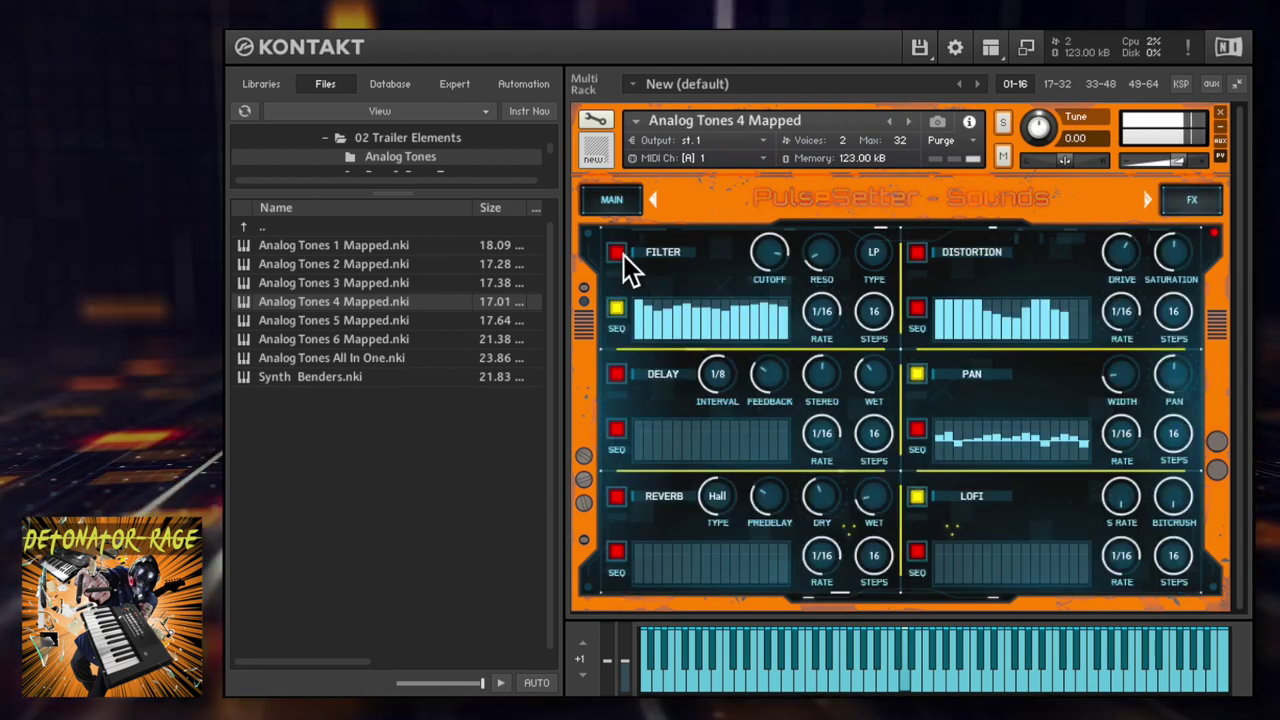
{"action": "left_click", "coordinate": [617, 374]}
{"action": "left_click", "coordinate": [618, 496]}
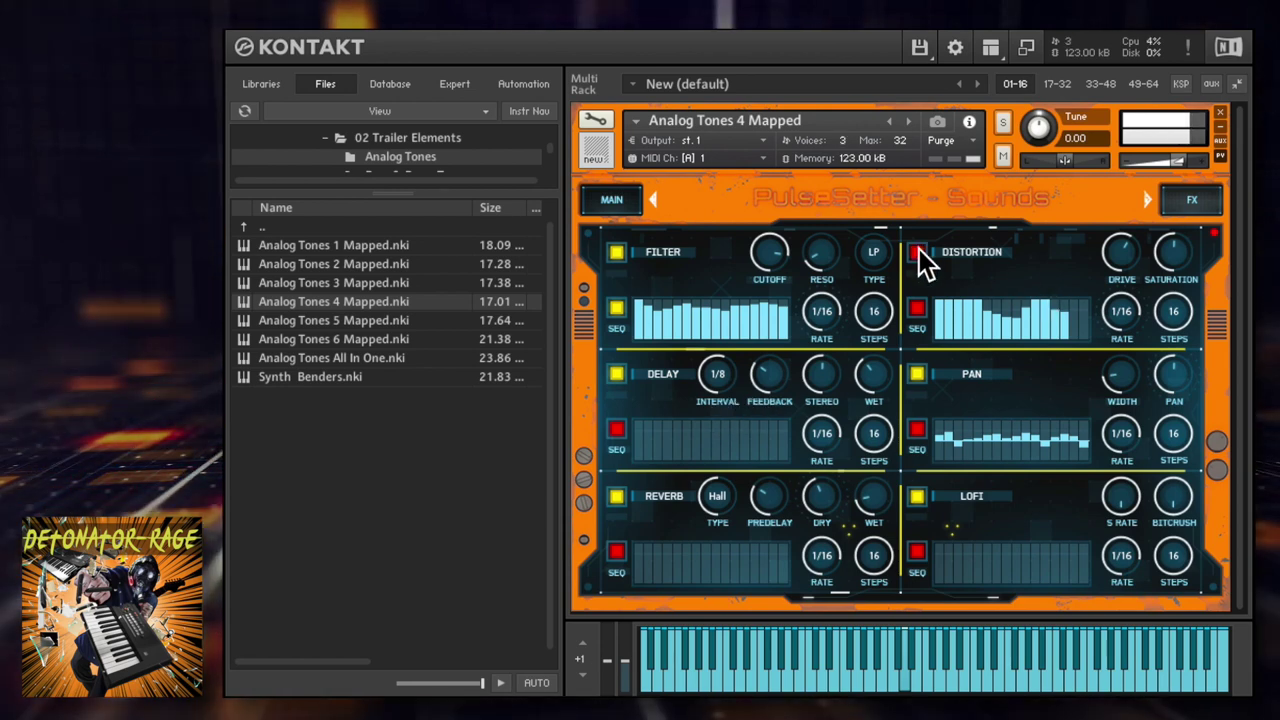
{"action": "left_click", "coordinate": [611, 197]}
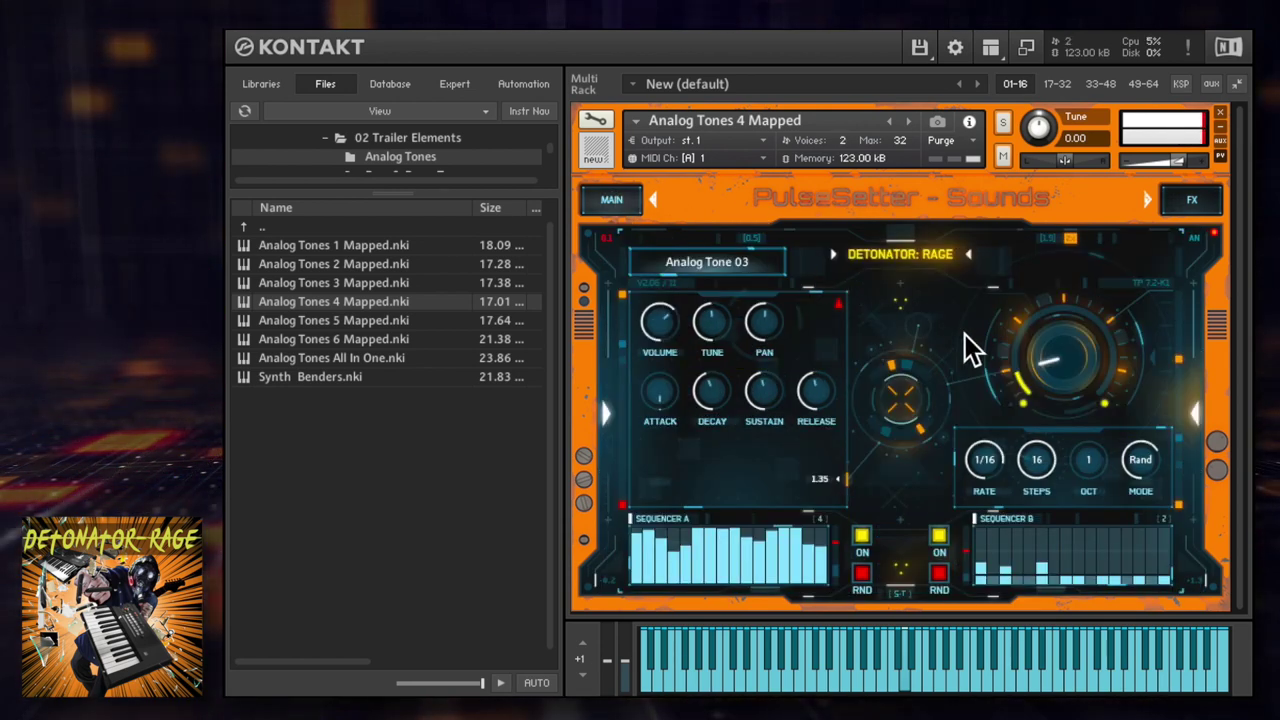
{"action": "left_click_drag", "start_coordinate": [1052, 336], "coordinate": [1055, 257]}
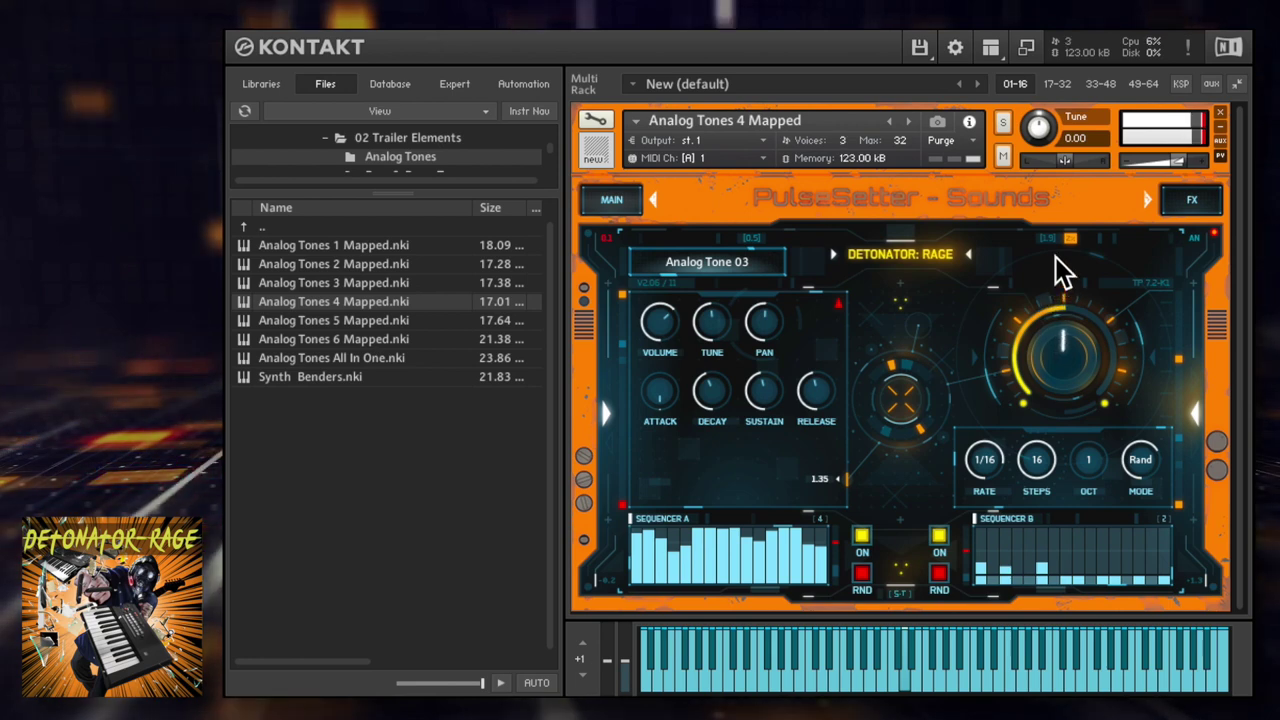